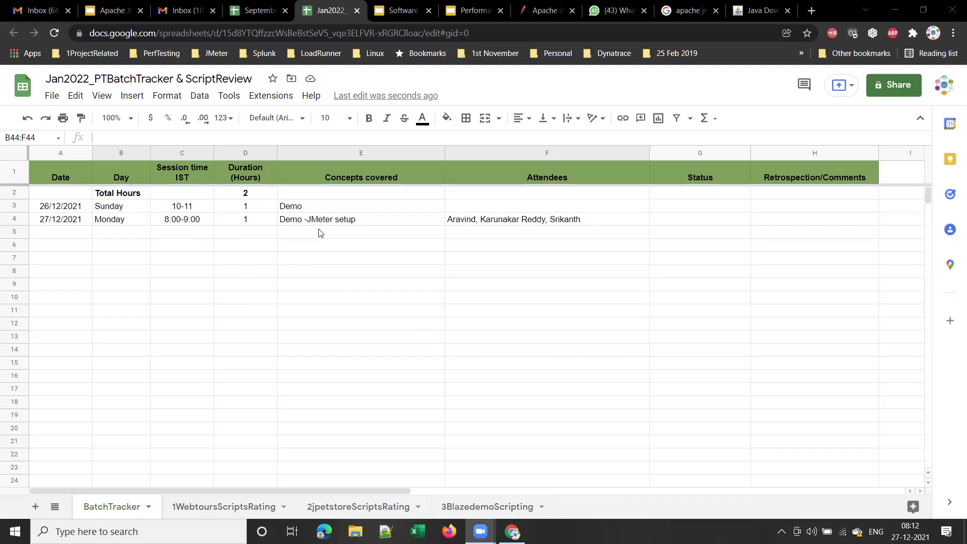
- Check the two demo sessions in the batch tracker and highlight the Zoom Meeting and Notepad++ entries on the required-software slide
click(309, 207)
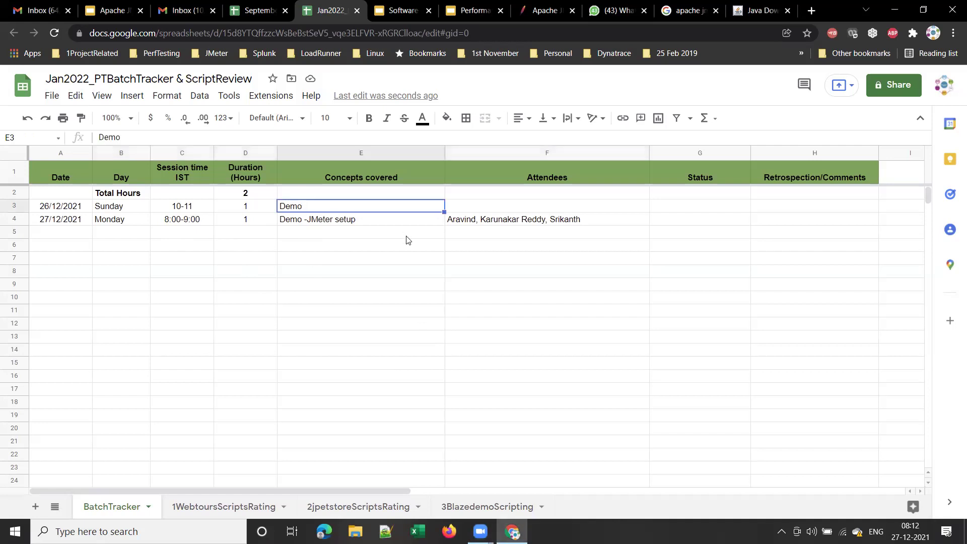
click(348, 221)
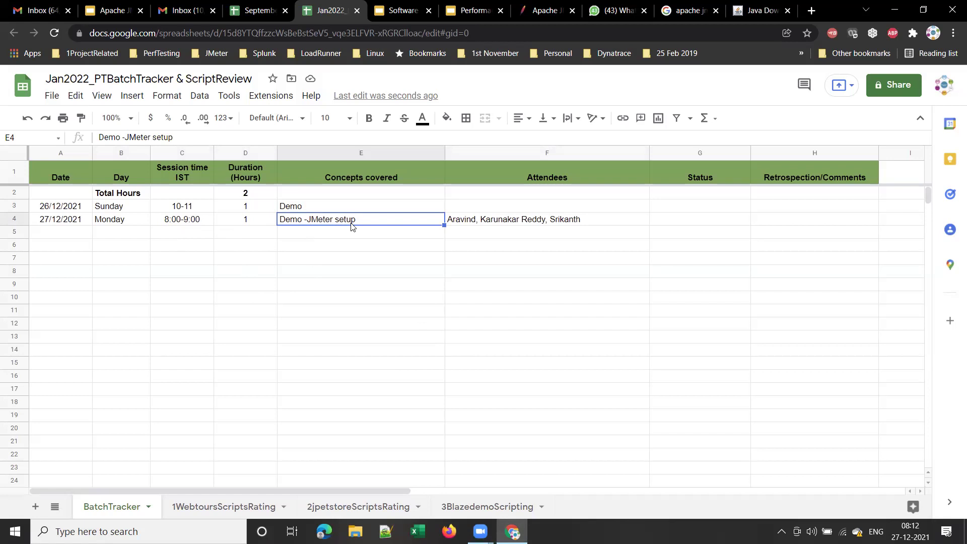
click(408, 14)
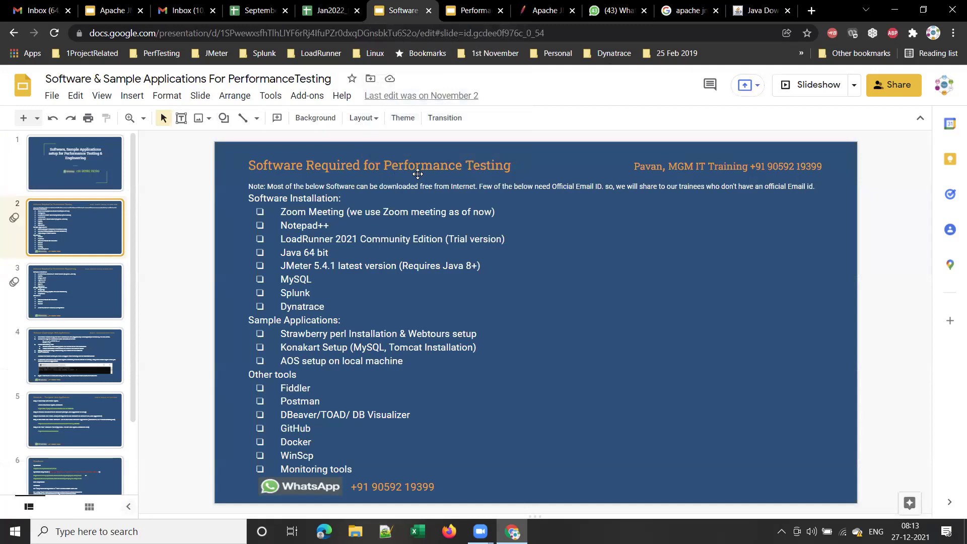
click(282, 212)
drag(282, 212, 499, 212)
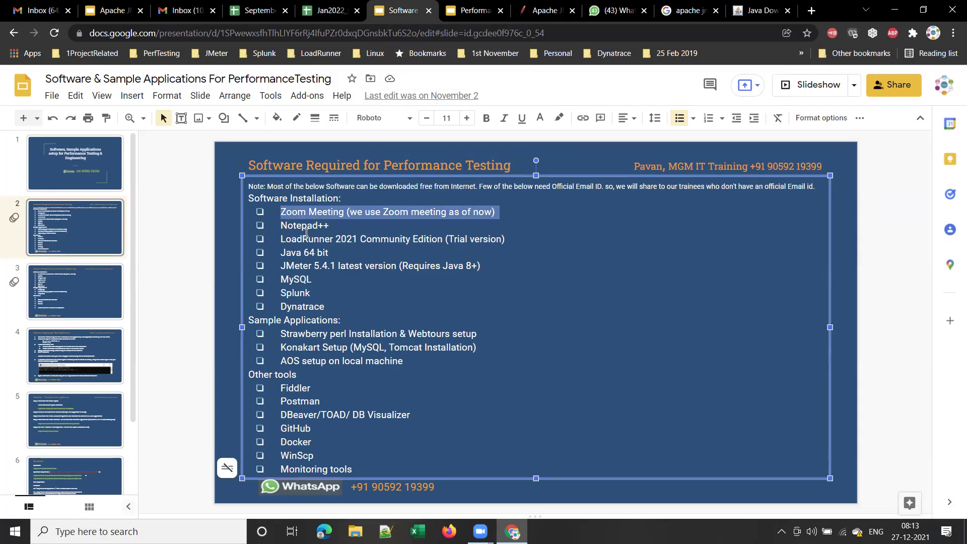
drag(333, 226, 280, 227)
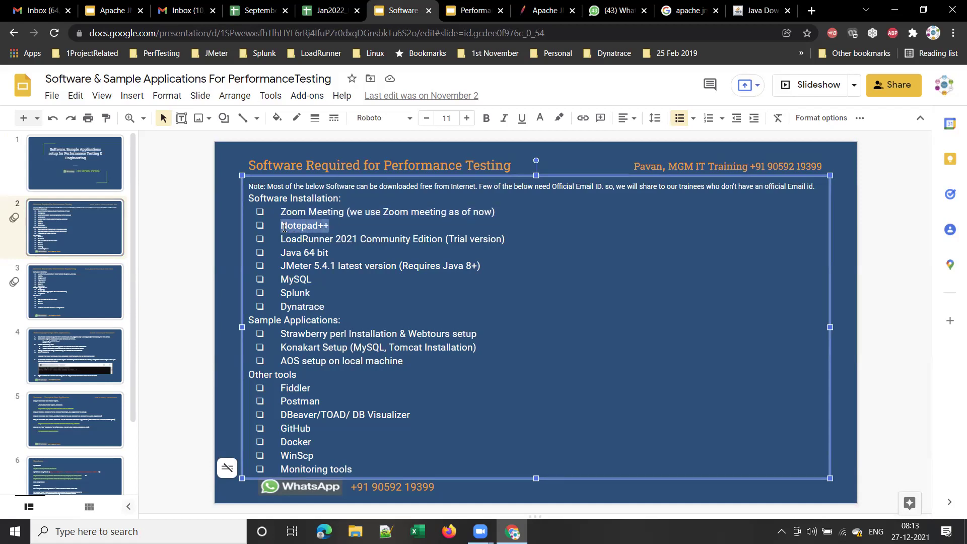
- Search Google for "notepad++ download" in a new browser tab and open the official Notepad++ Downloads page
click(811, 11)
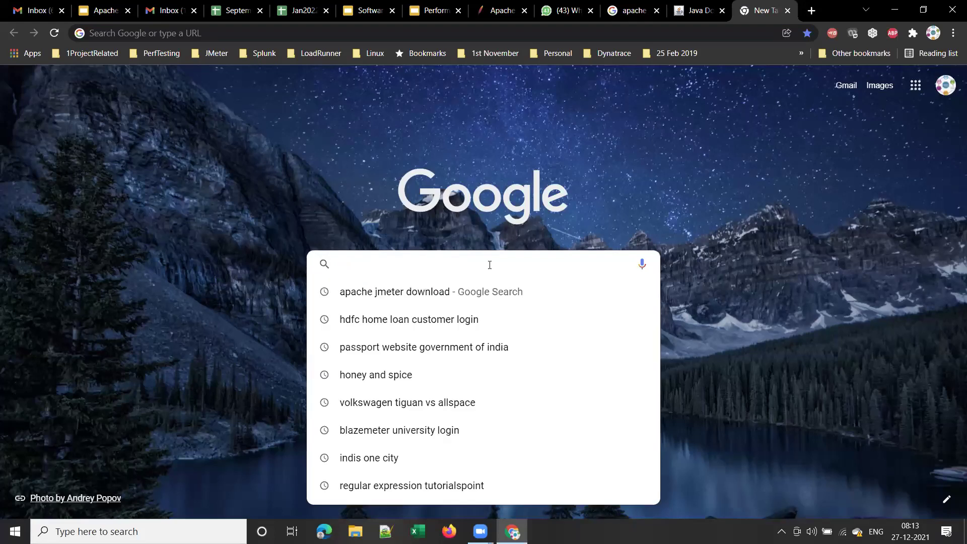
text(notepad)
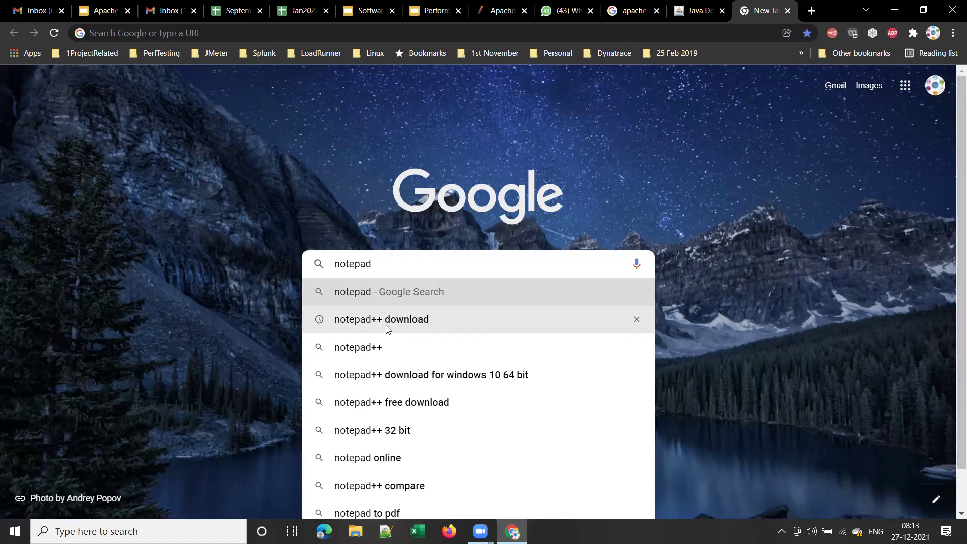
click(437, 318)
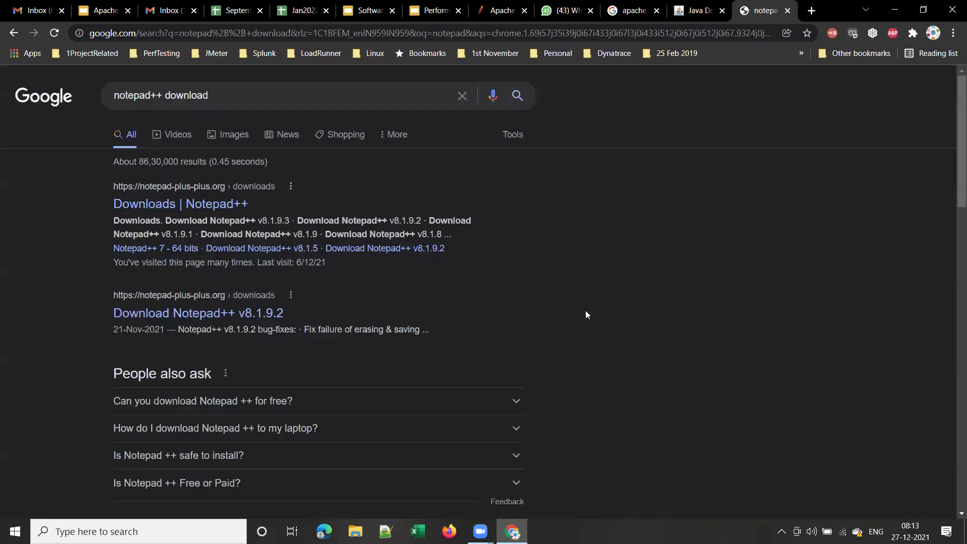
click(197, 204)
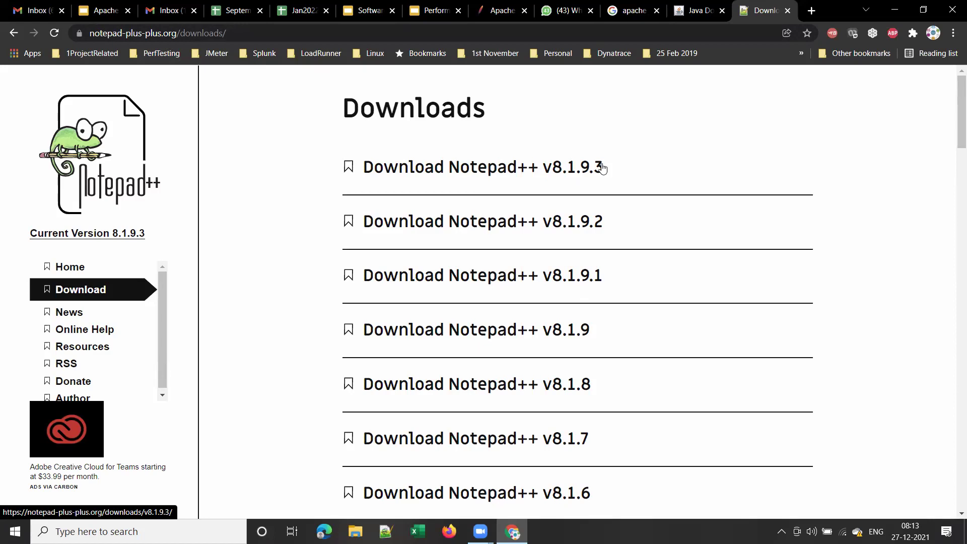
- Open the Notepad++ v8.1.9.3 download page and dismiss its cookie notice
scroll(600, 168, down, 7)
scroll(604, 168, up, 7)
click(442, 172)
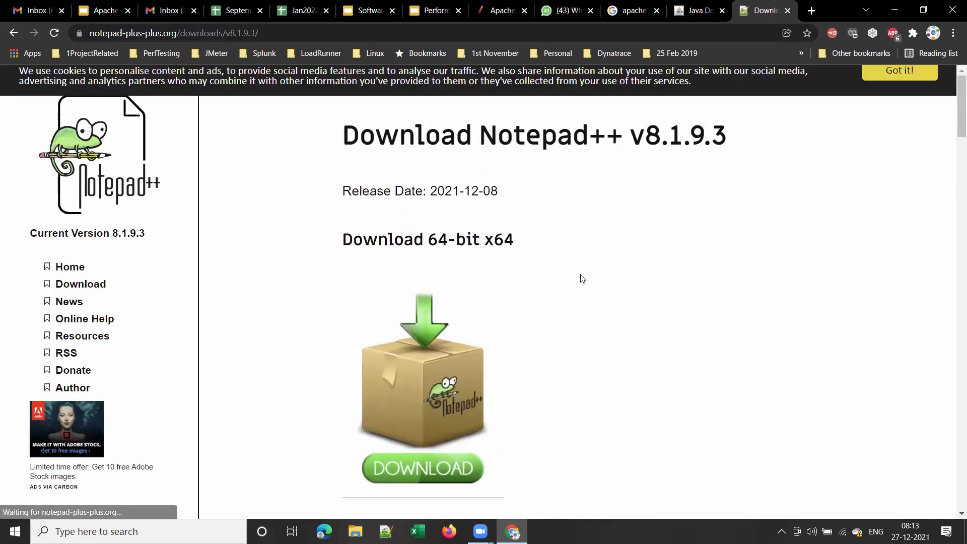
click(897, 84)
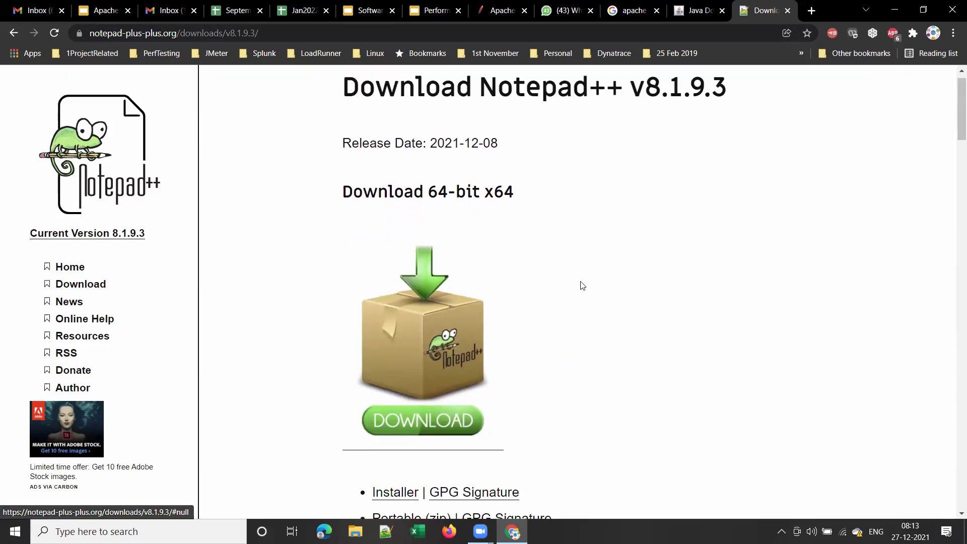
- Examine the 64-bit, 32-bit and ARM64 download options for Notepad++ v8.1.9.3, highlighting the 64-bit x64 heading
scroll(579, 283, down, 6)
scroll(419, 380, down, 2)
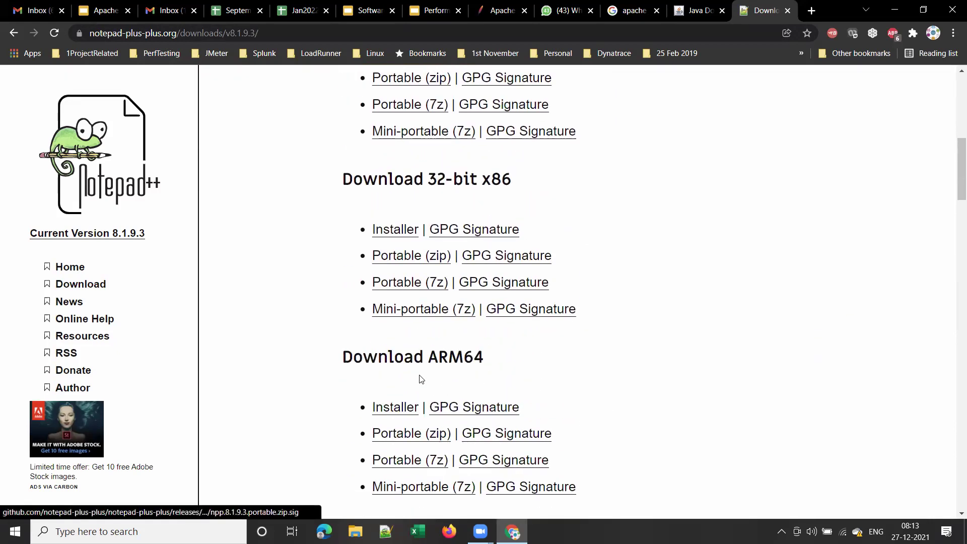
scroll(517, 350, down, 4)
scroll(634, 318, down, 2)
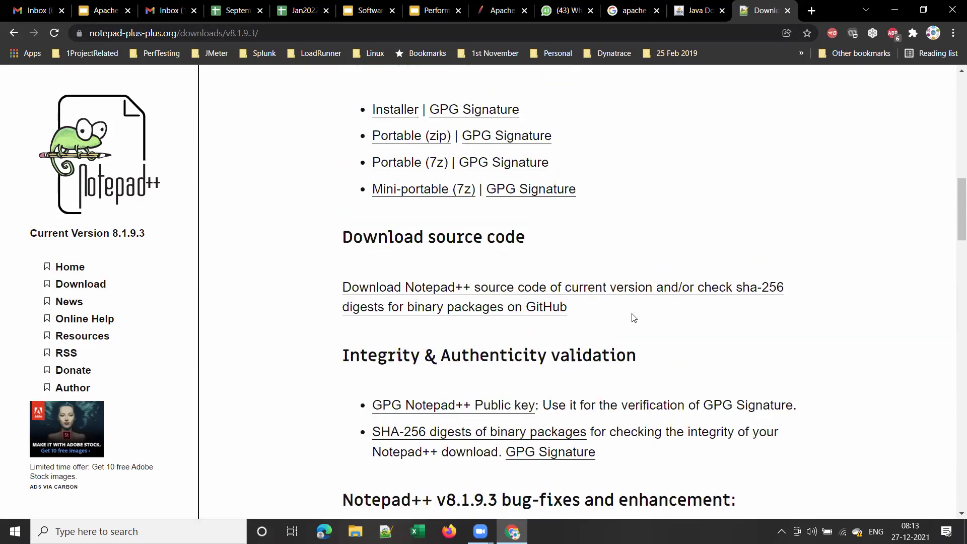
scroll(634, 318, up, 9)
scroll(634, 317, up, 5)
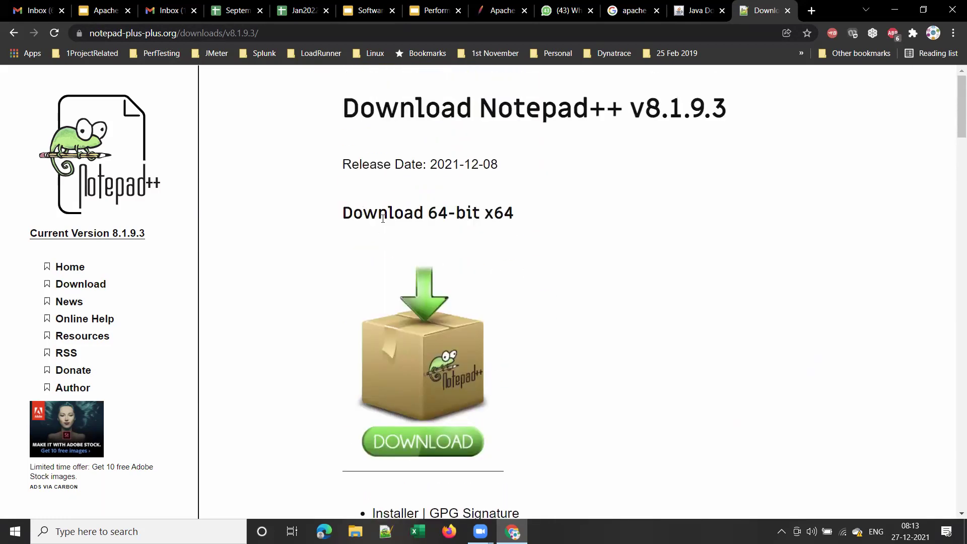
drag(374, 212, 522, 216)
scroll(540, 272, down, 3)
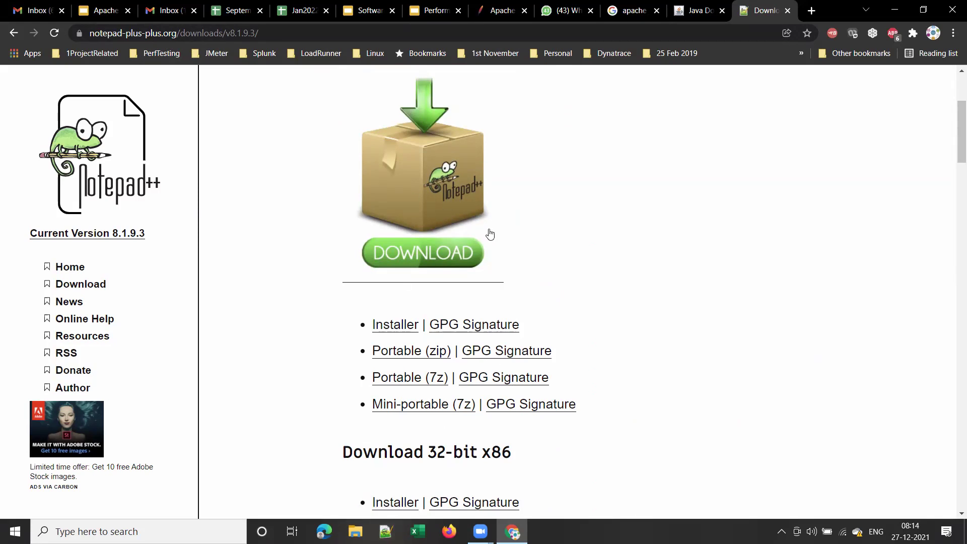
- Return to the required-software slide and highlight the Java 64 bit entry
click(366, 12)
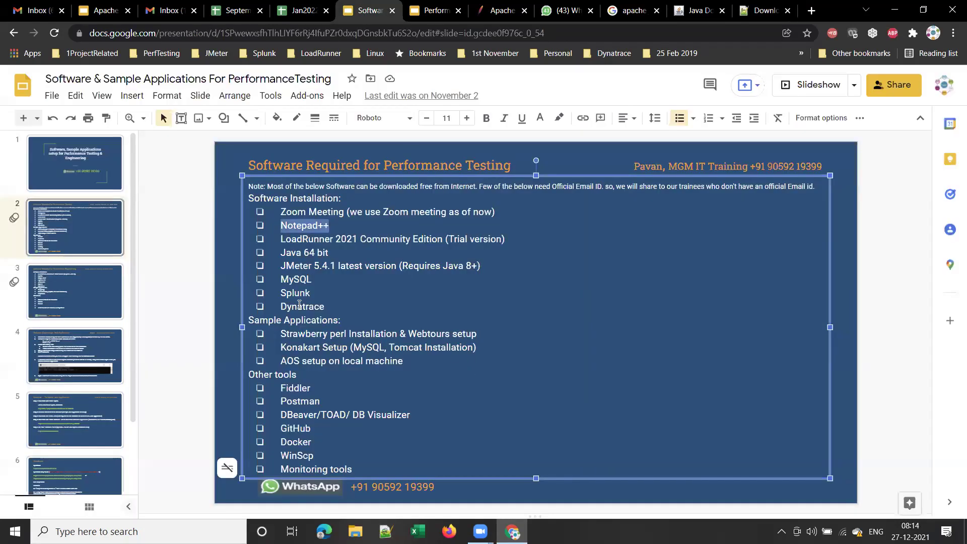
click(351, 222)
drag(335, 222, 329, 254)
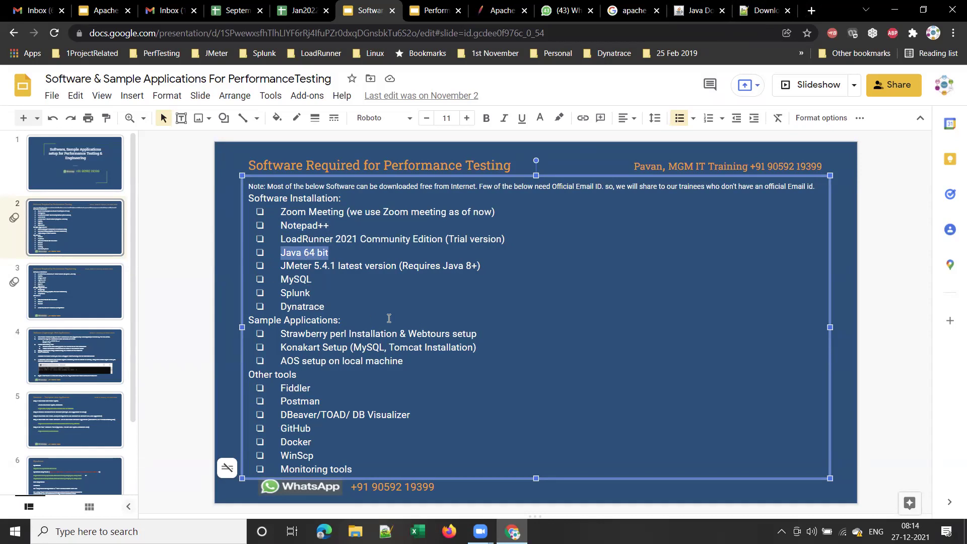
- Open Command Prompt and check the installed Java with the command "java -version"
click(133, 530)
text(cmd)
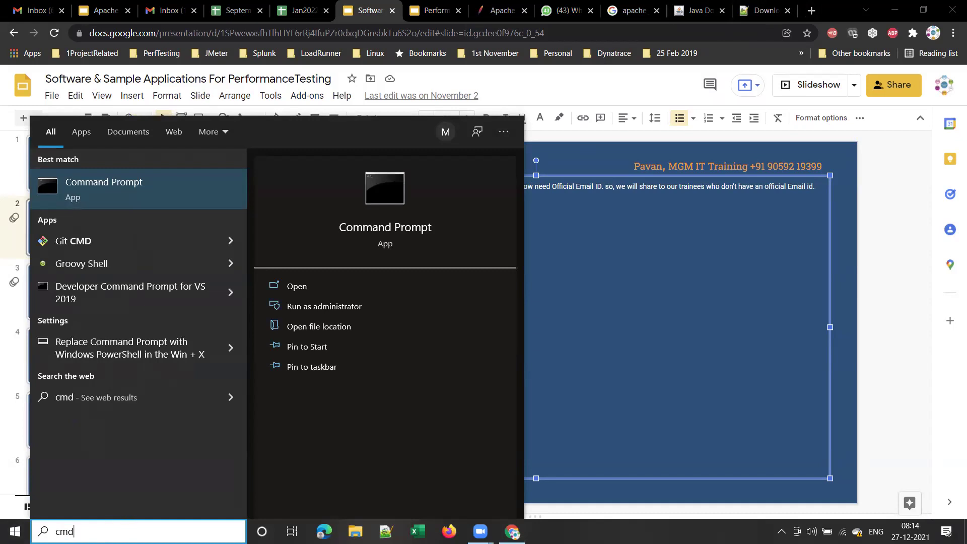
key(Return)
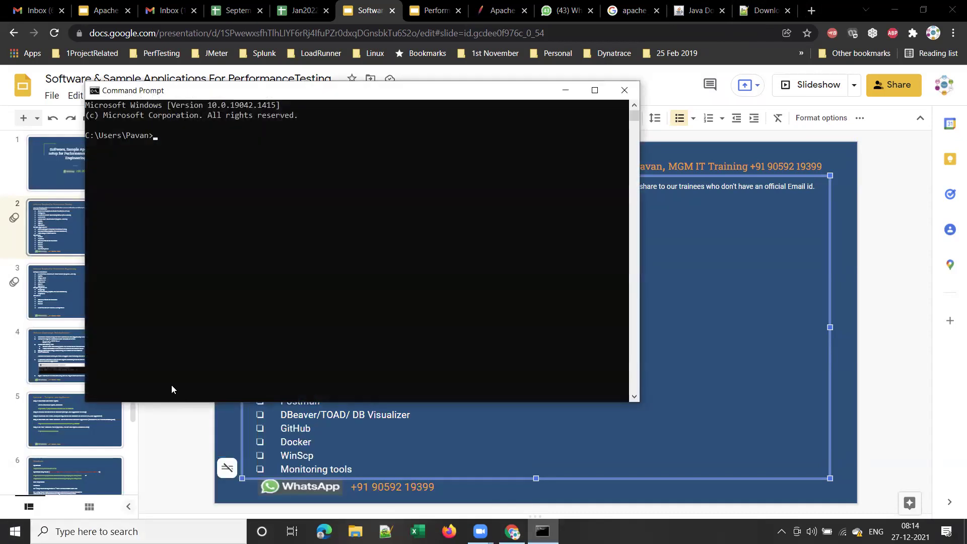
text(java -version)
key(Return)
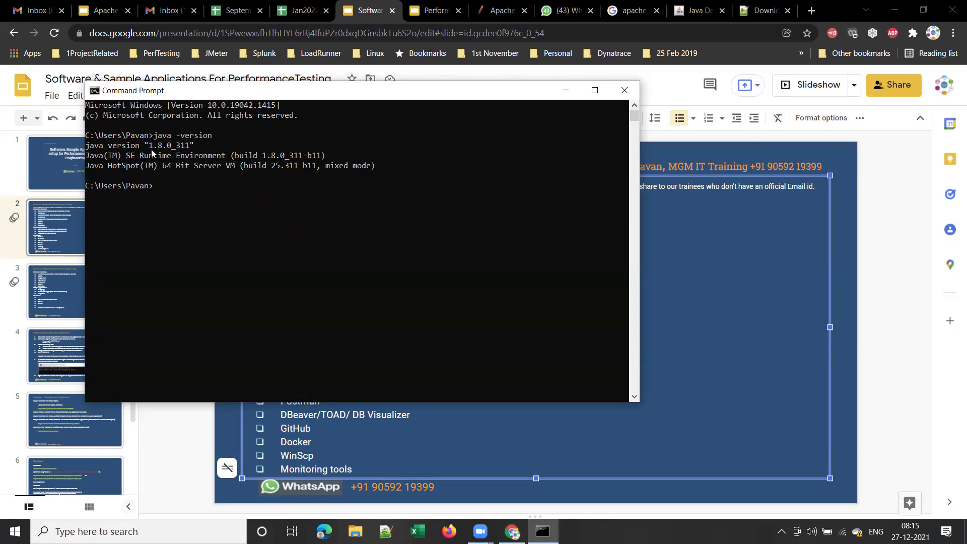
- Highlight the Java version number and the 64-Bit HotSpot text in the command output, and minimize Command Prompt
drag(152, 147, 190, 151)
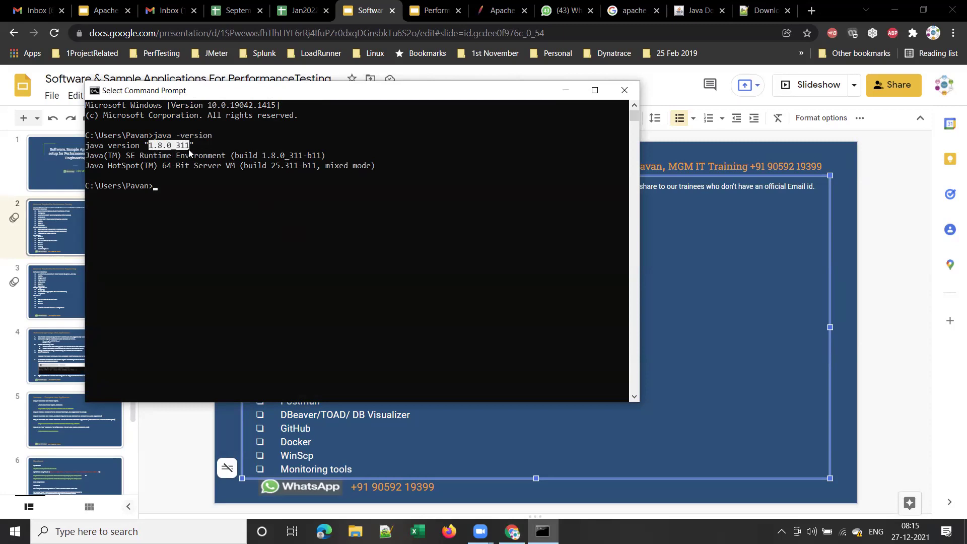
drag(172, 168, 192, 171)
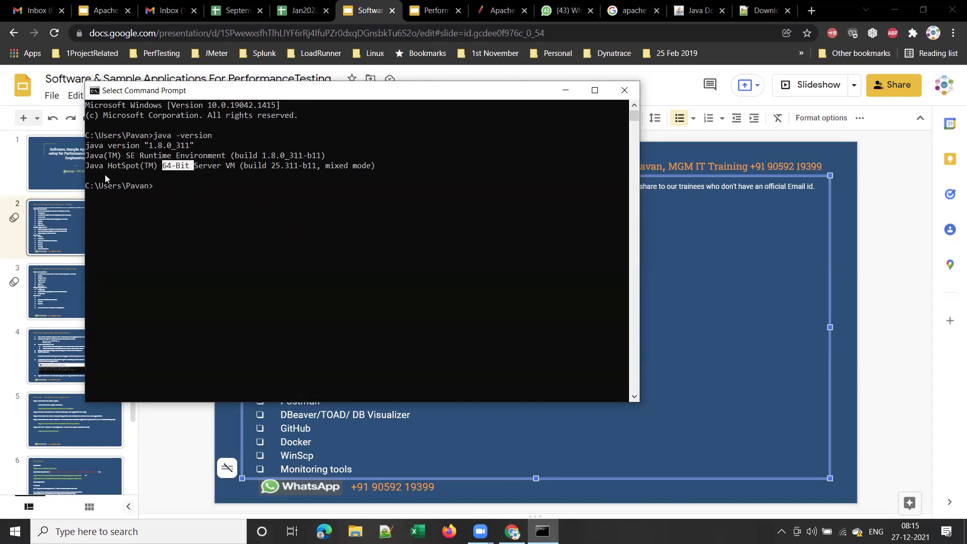
drag(88, 171, 190, 171)
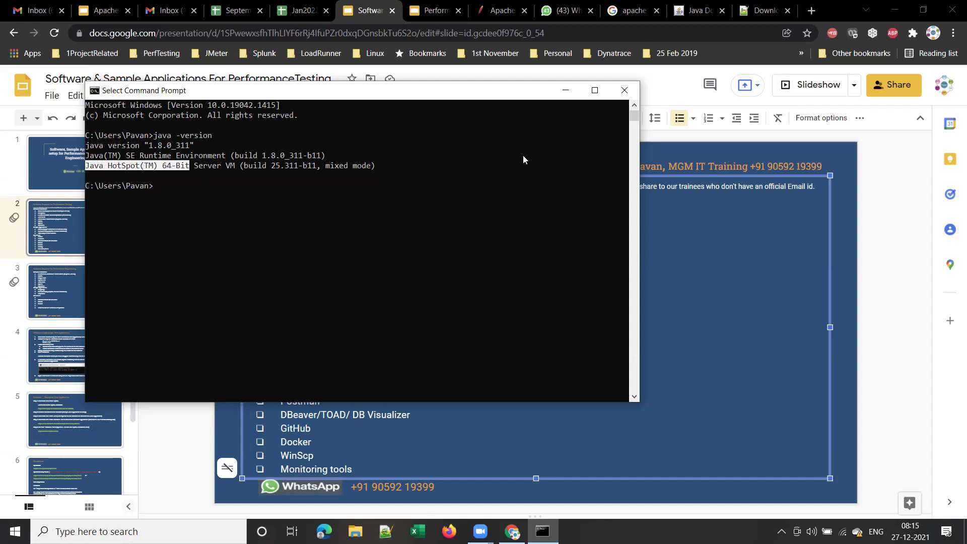
click(566, 91)
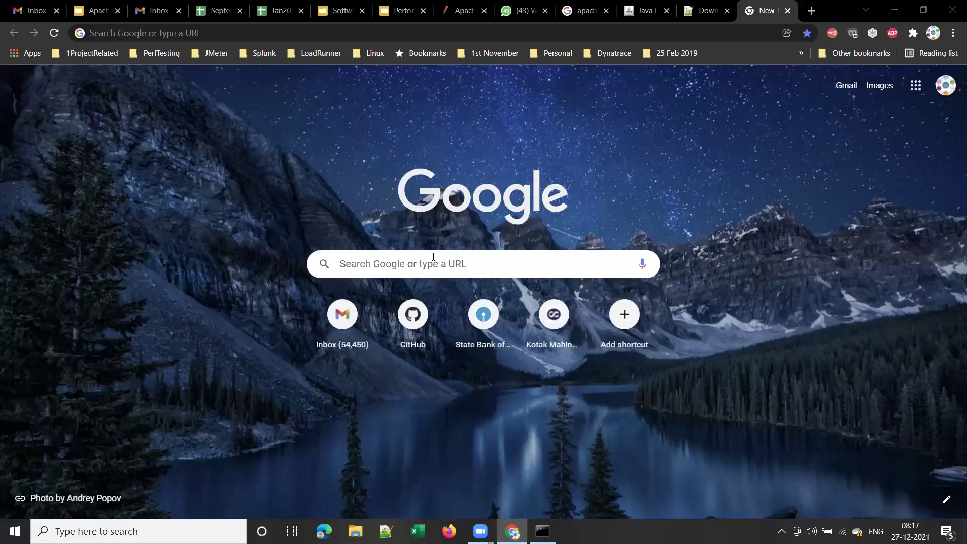
- Bring Command Prompt back up and highlight the "java -version" command in it
click(434, 257)
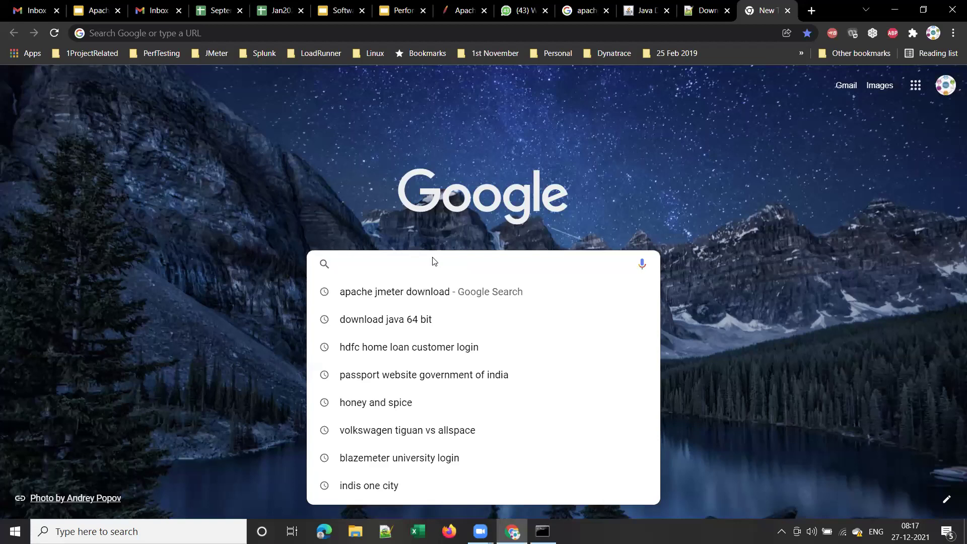
click(543, 532)
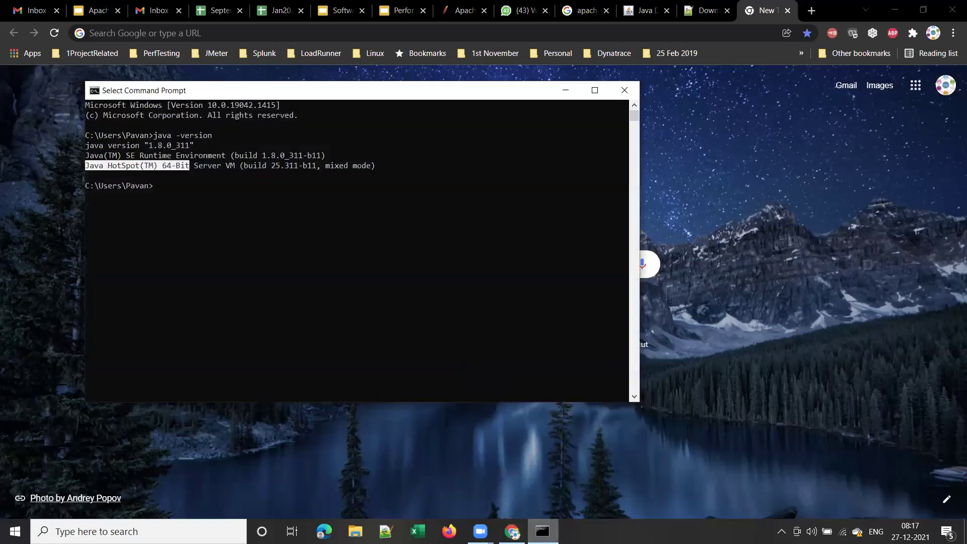
click(100, 146)
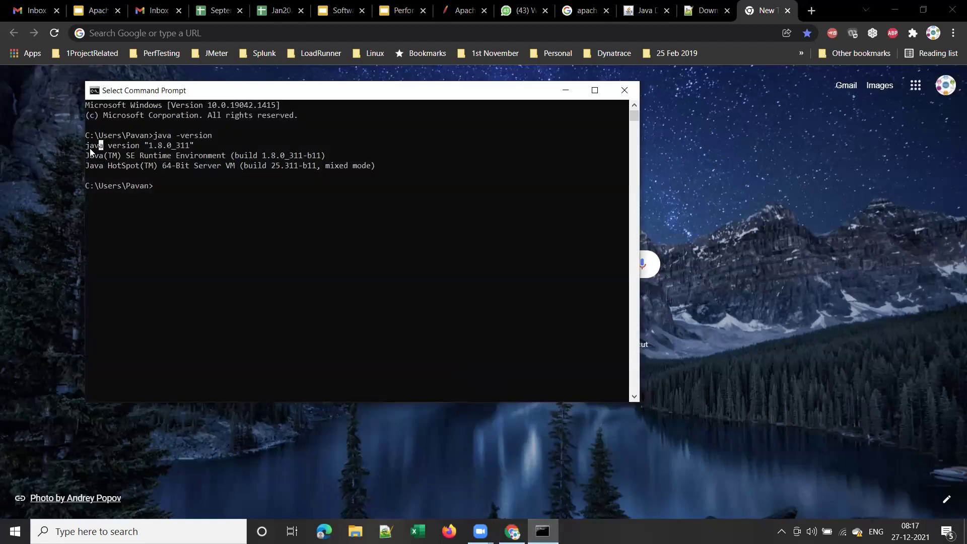
drag(122, 147, 221, 136)
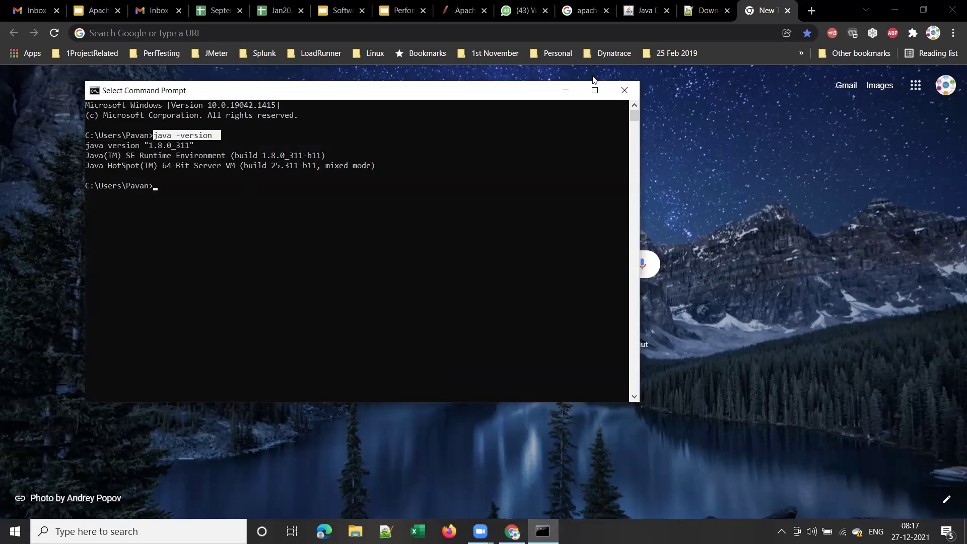
- Switch back to the browser and search Google for "download java 64 bit"
key(alt+Tab)
click(423, 270)
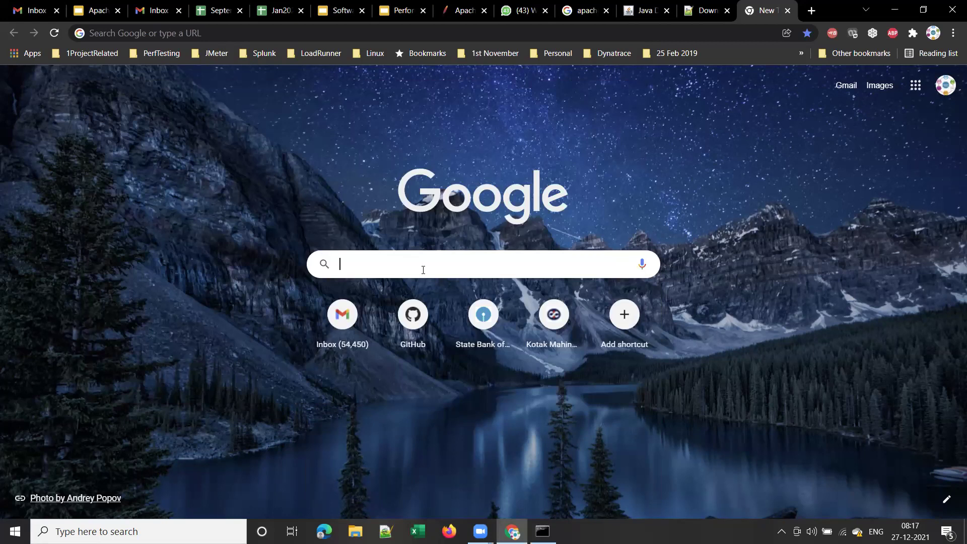
text(download java 64 bit)
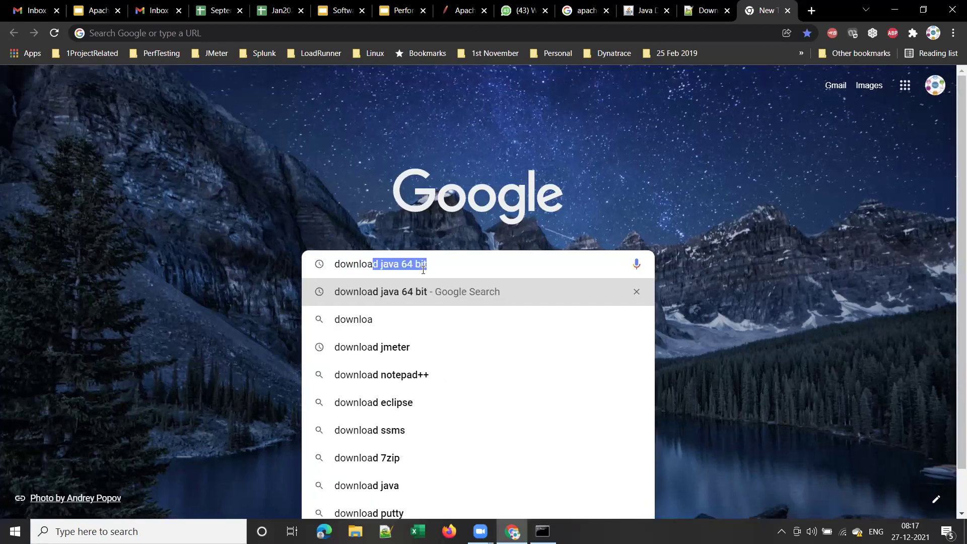
key(Return)
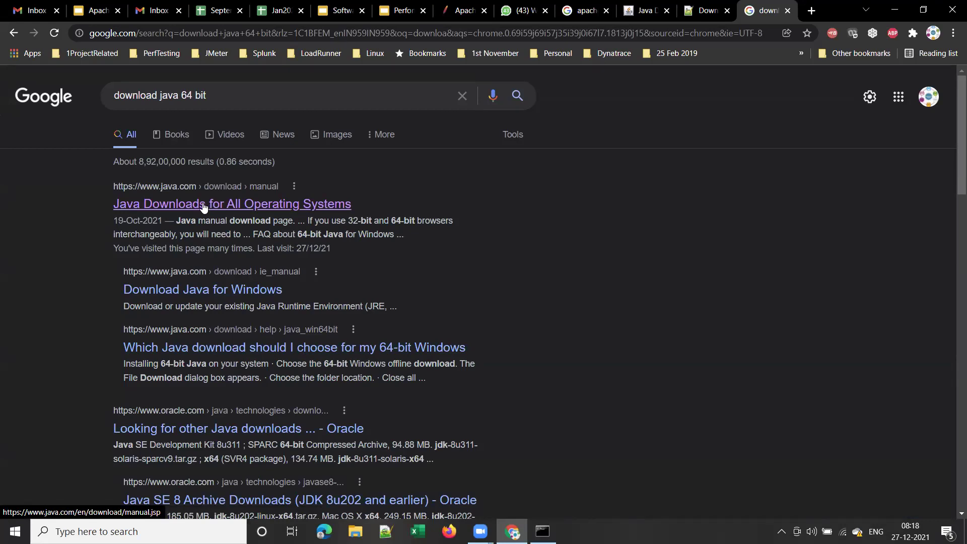
- Open the Java Downloads for All Operating Systems page and choose the Windows Offline (64-bit) download
click(228, 204)
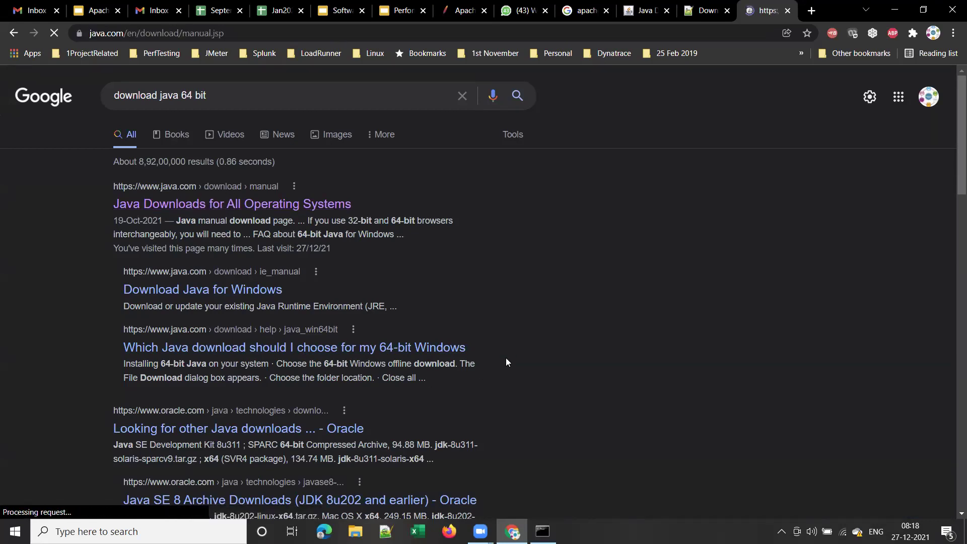
scroll(758, 371, down, 7)
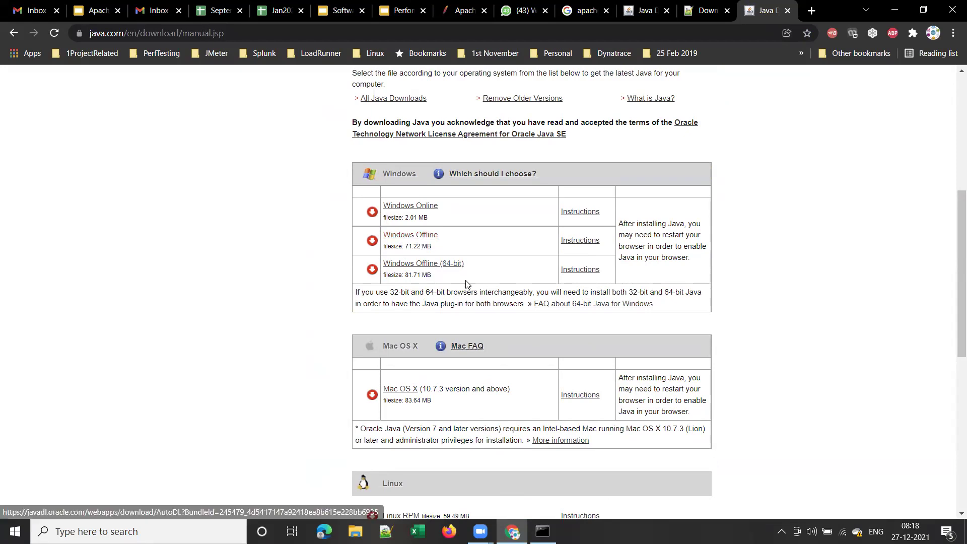
click(438, 263)
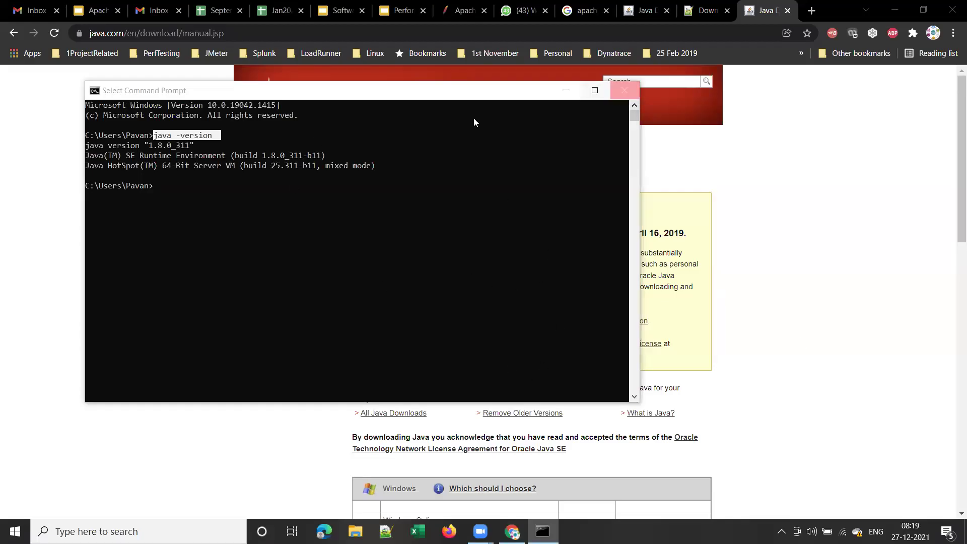
- Highlight the "java -version" command in Command Prompt again and minimize the window
click(156, 140)
click(158, 138)
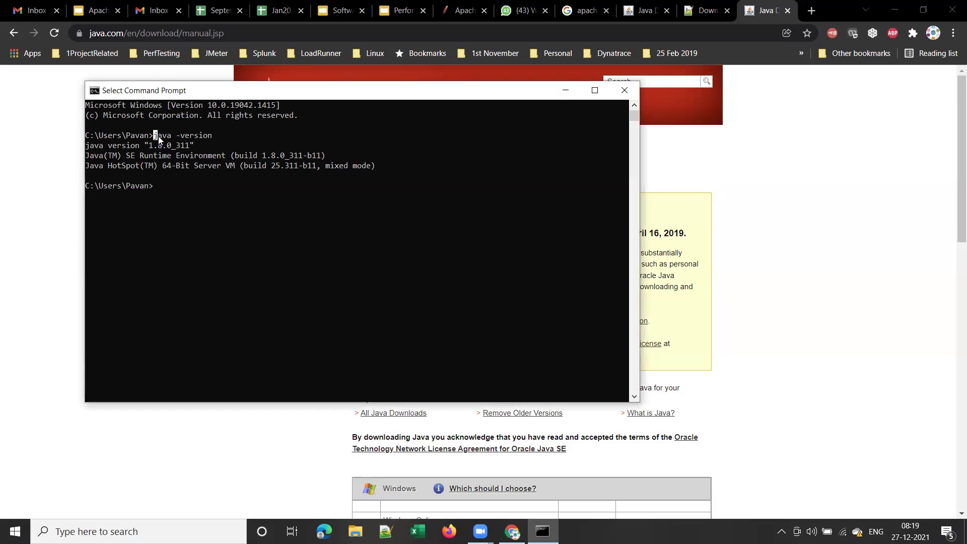
drag(158, 137, 212, 140)
click(567, 91)
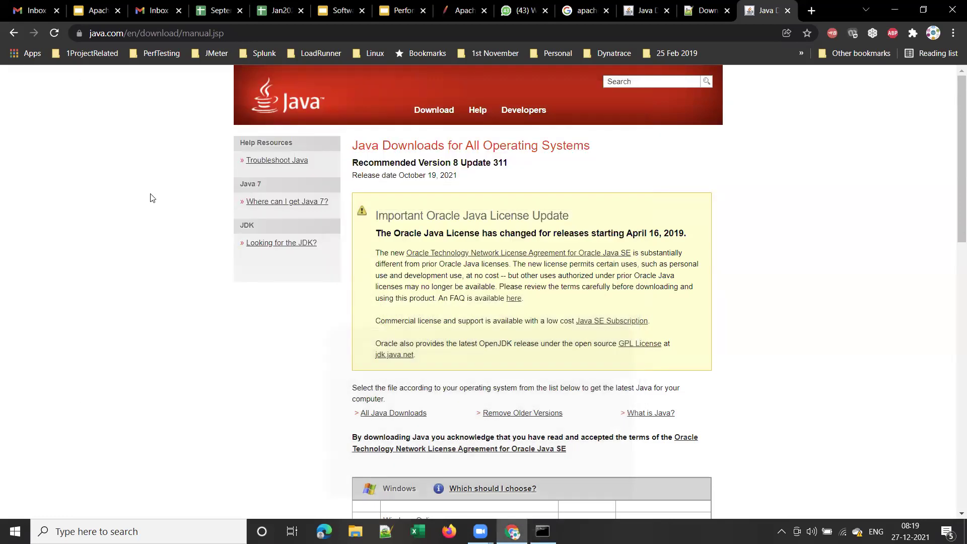
- Switch to the Software Required for Performance Testing slide and change the JMeter version in the list to 5.4.3
click(348, 11)
drag(281, 267, 400, 269)
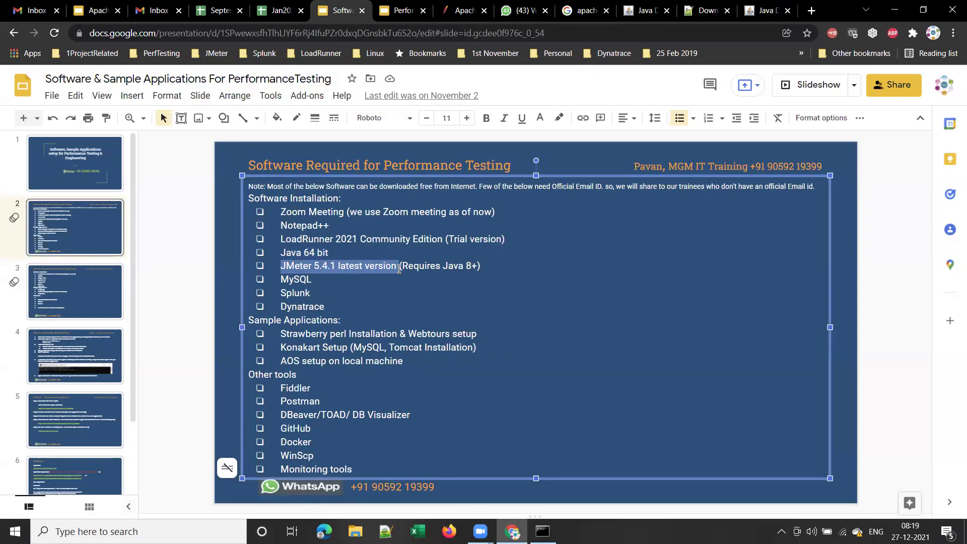
click(338, 267)
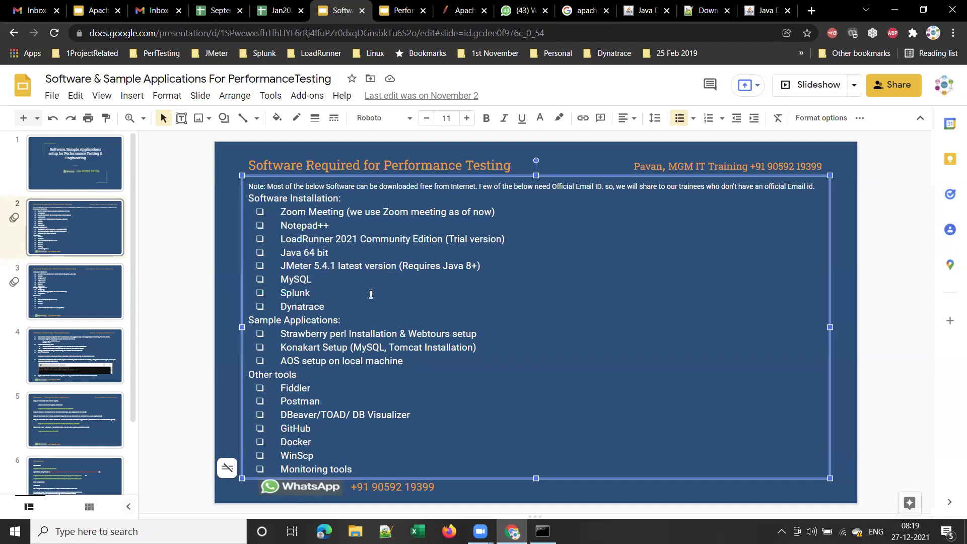
key(BackSpace)
text(3)
drag(337, 267, 427, 268)
- Search Google for "apache jmeter download" in a new tab and open the Download Apache JMeter page
click(811, 10)
click(478, 264)
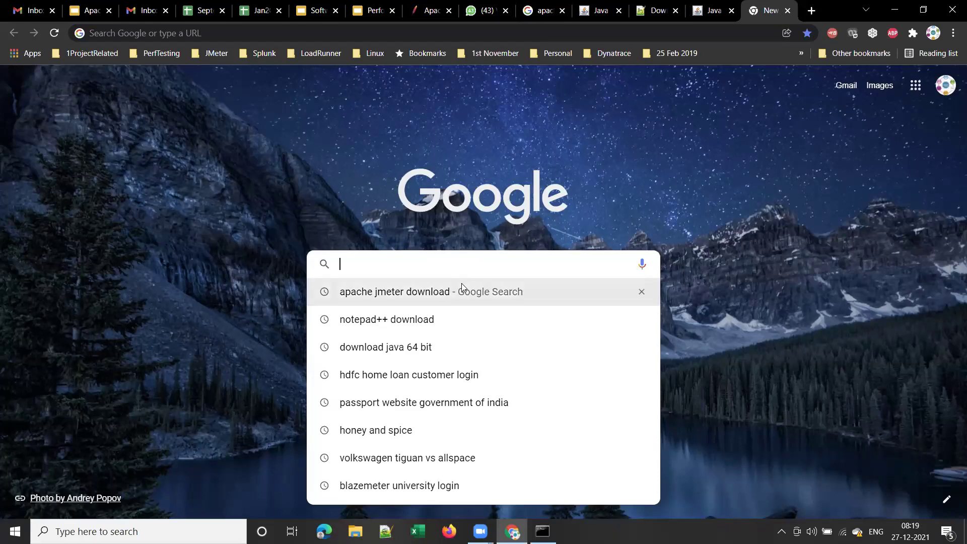
click(410, 294)
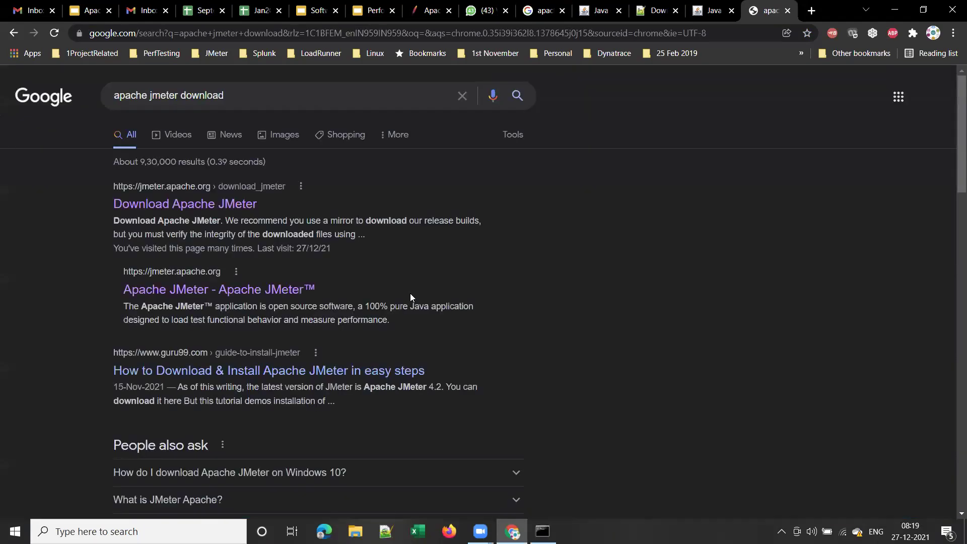
click(175, 205)
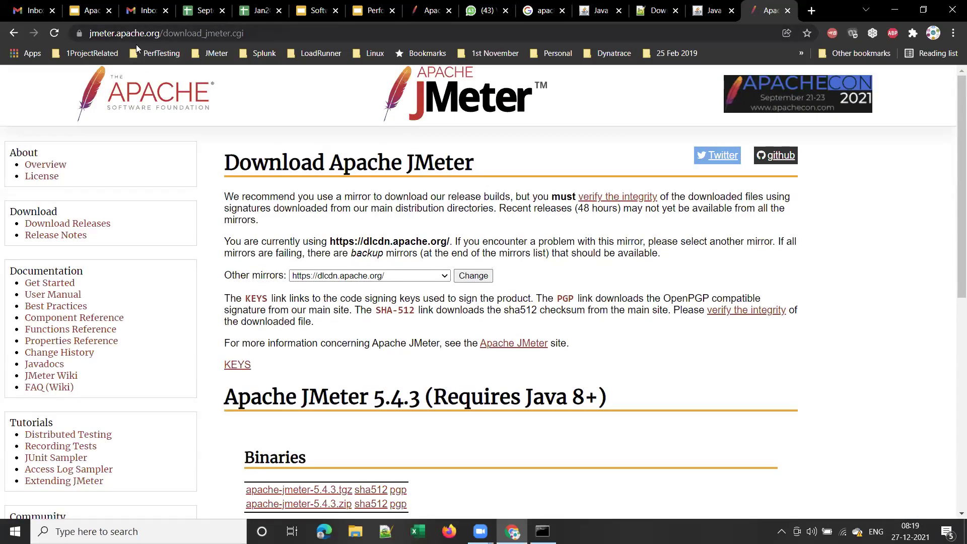
- Highlight the JMeter version and Java 8+ requirement in the download heading, and mark the apache-jmeter-5.4.3.zip binary with a box
drag(228, 396, 611, 406)
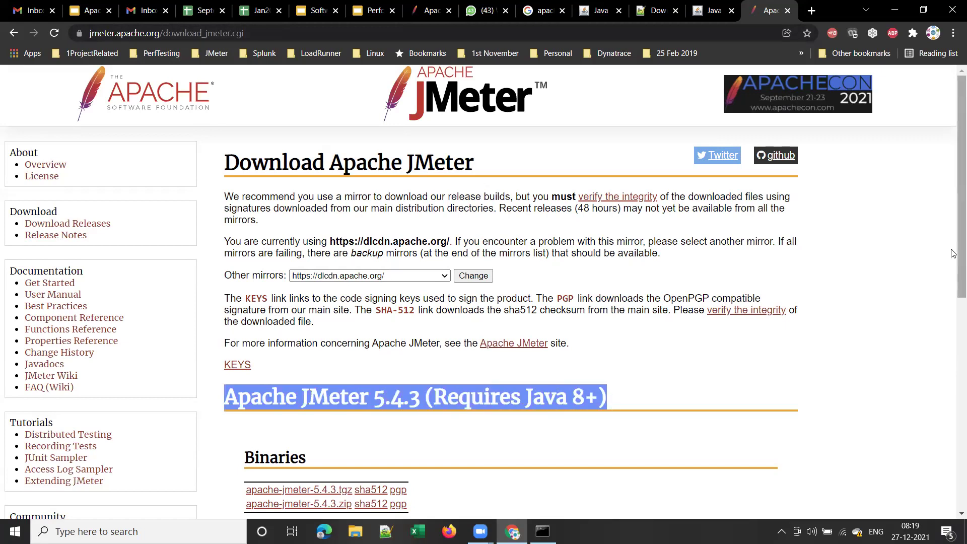
scroll(954, 182, down, 5)
click(453, 166)
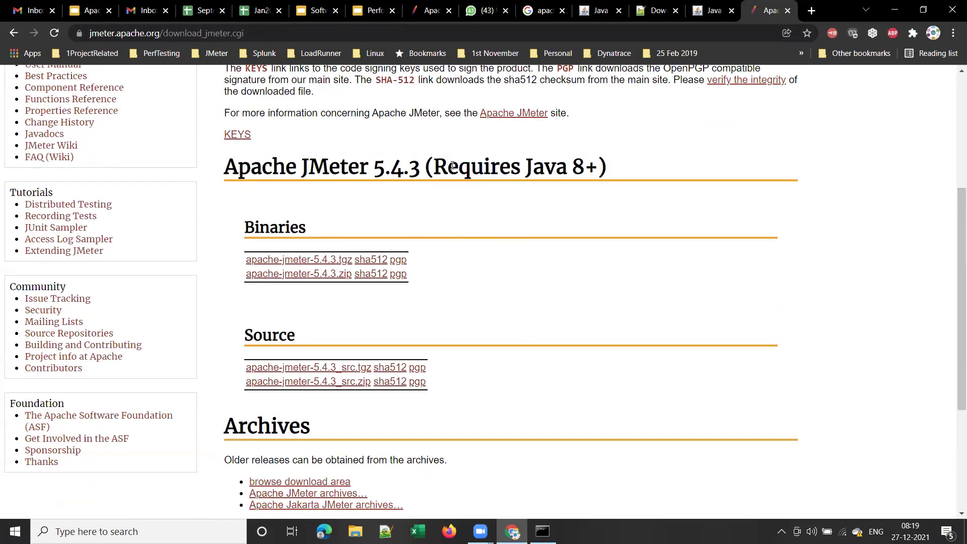
drag(439, 166, 595, 169)
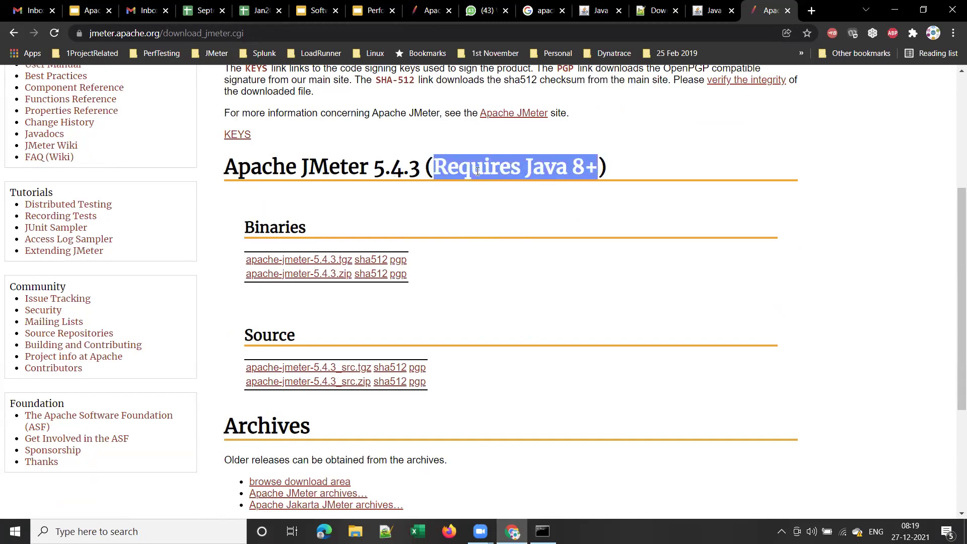
drag(301, 167, 592, 167)
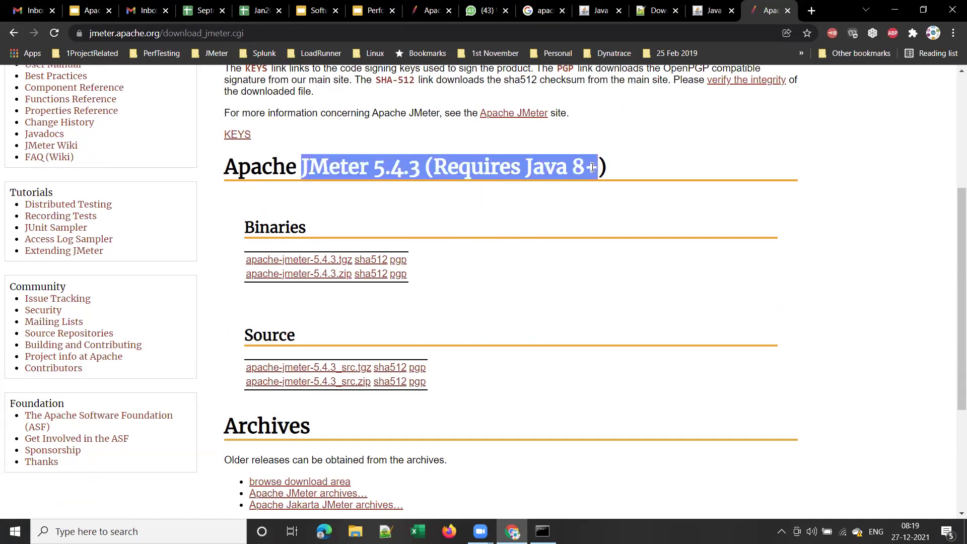
drag(425, 168, 374, 169)
drag(435, 173, 597, 167)
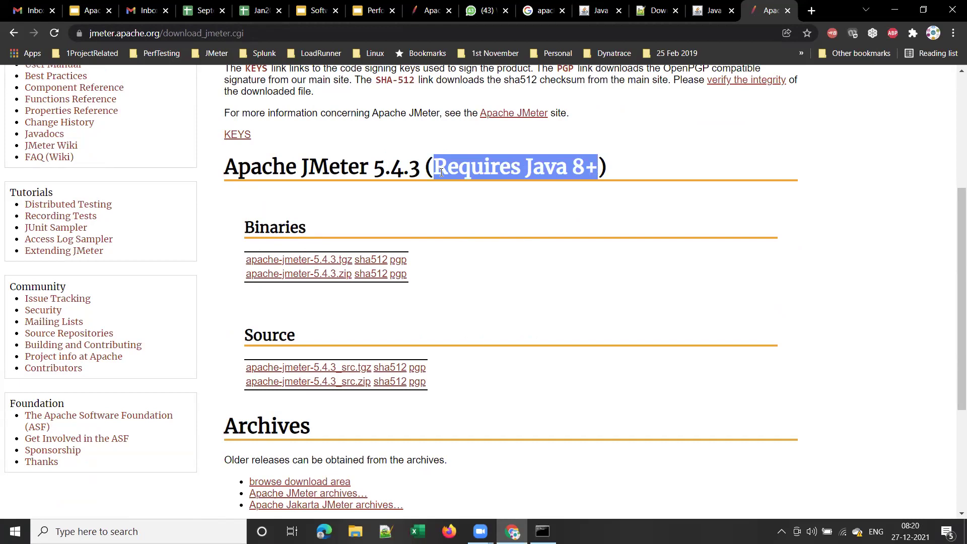
drag(373, 168, 423, 168)
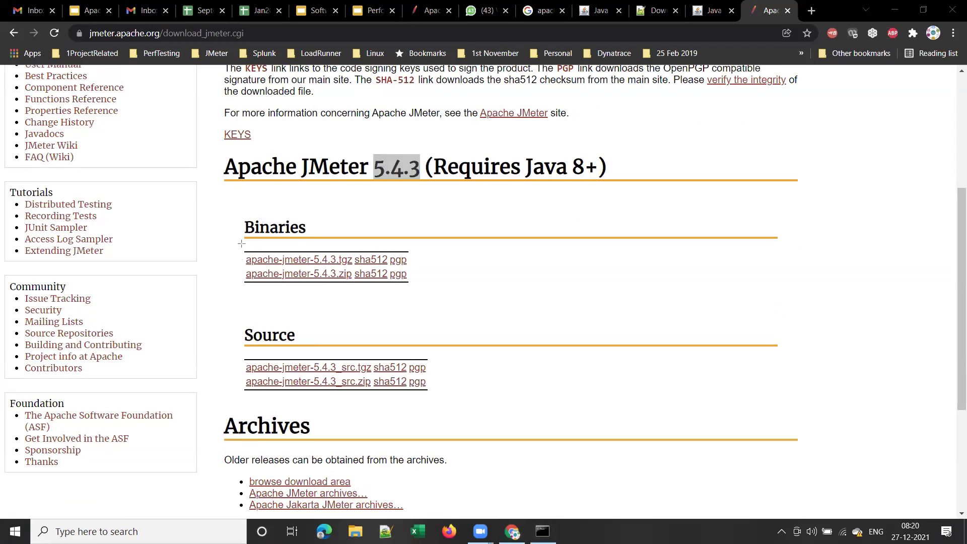
drag(242, 269, 353, 283)
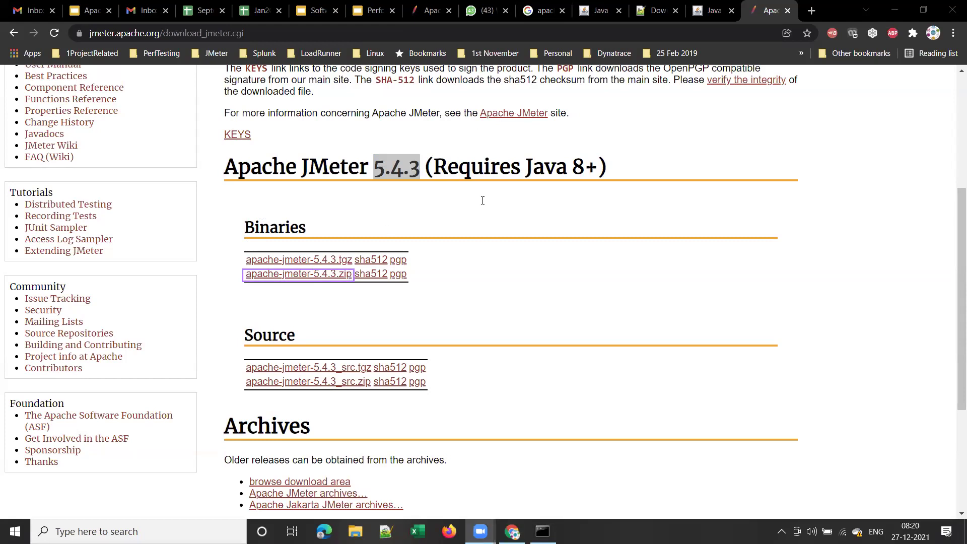
- Open a maximized File Explorer window at the Downloads folder and copy apache-jmeter-5.4.3.zip
key(super+e)
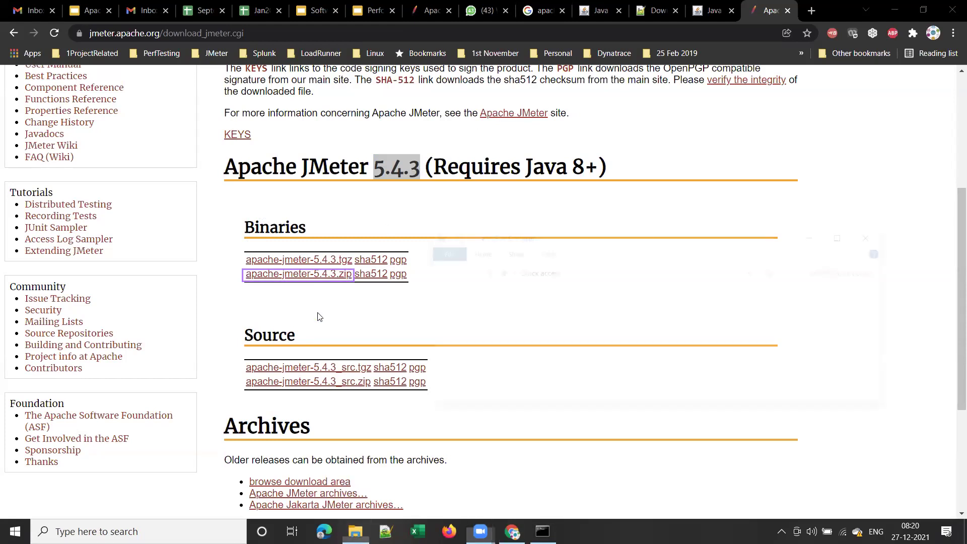
click(846, 235)
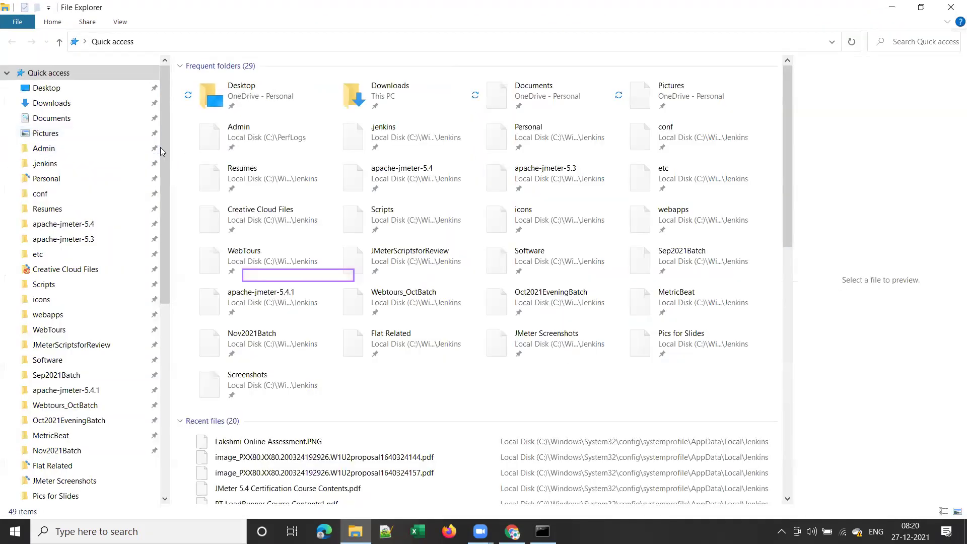
click(54, 105)
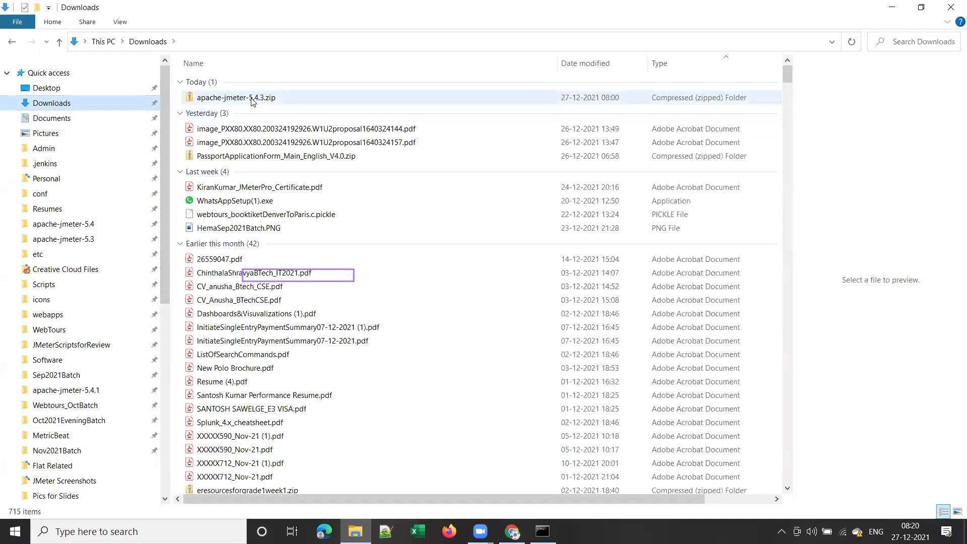
click(253, 101)
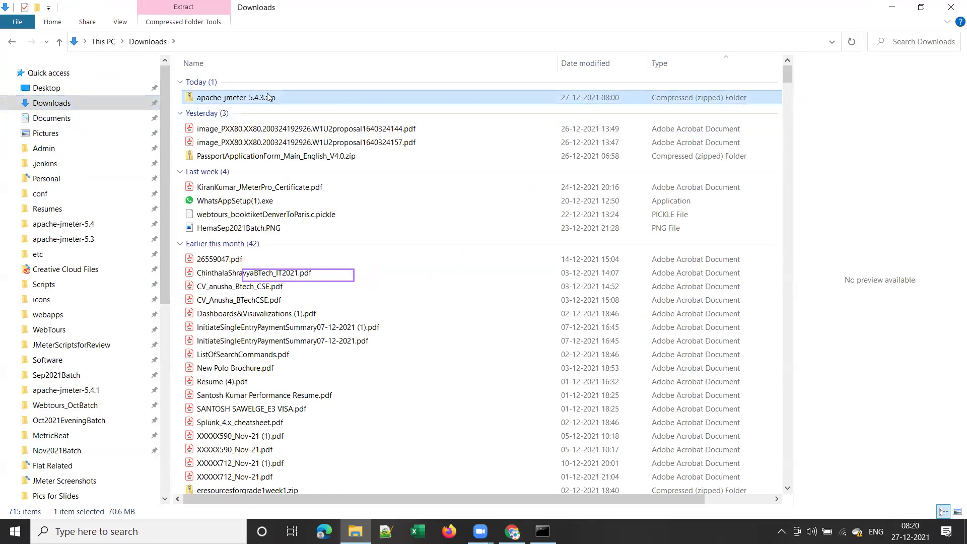
- Paste apache-jmeter-5.4.3.zip into the Tools folder on New Volume (G:)
scroll(100, 352, down, 2)
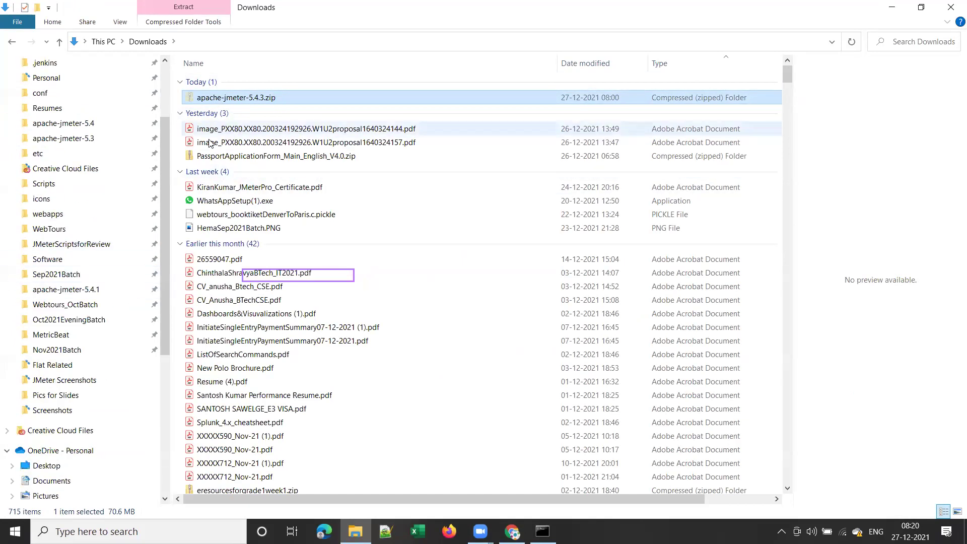
scroll(128, 441, down, 4)
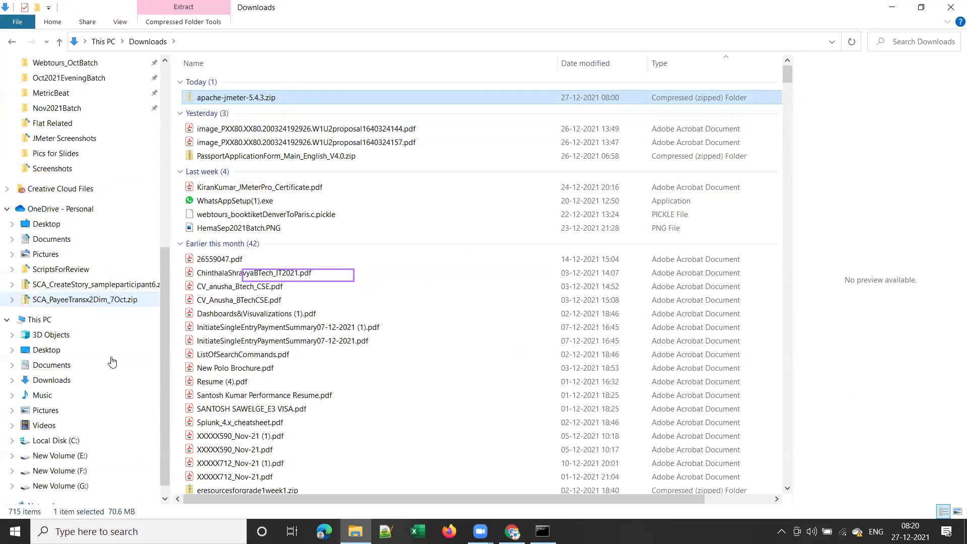
click(56, 487)
double_click(212, 315)
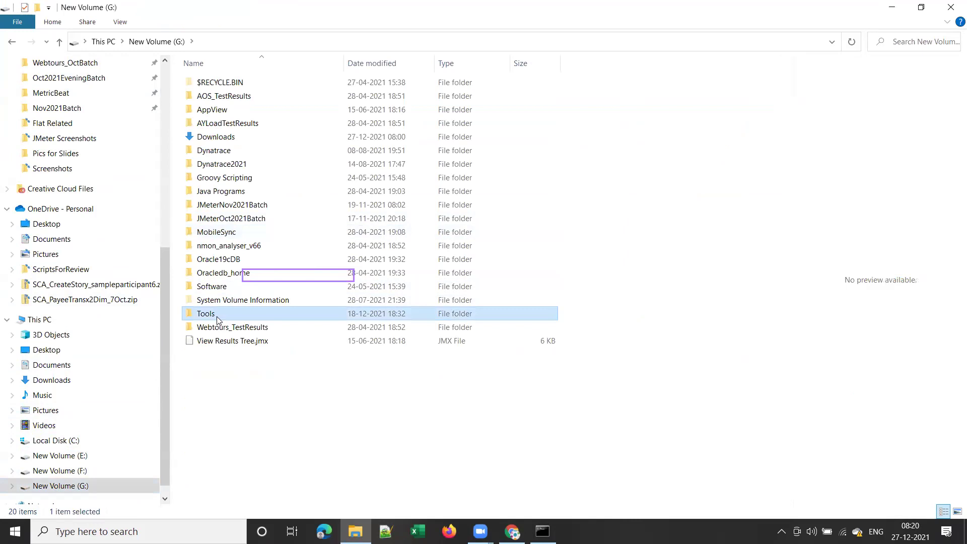
right_click(315, 455)
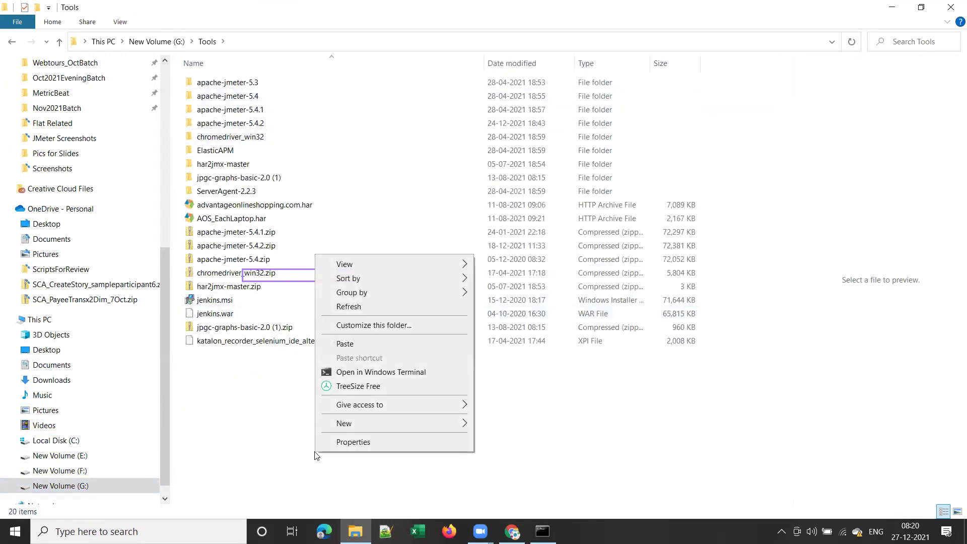
click(379, 343)
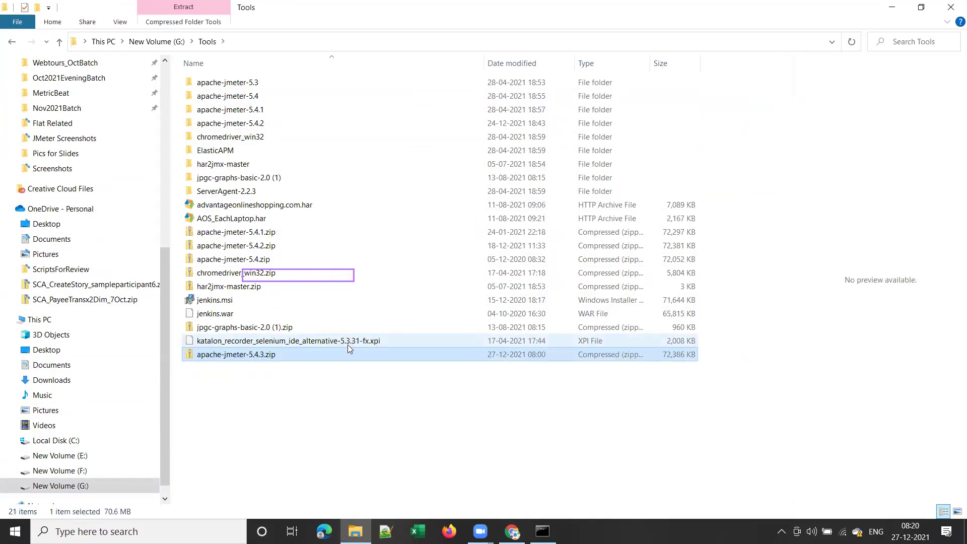
- Extract all files of apache-jmeter-5.4.3.zip directly into G:\Tools\
right_click(254, 355)
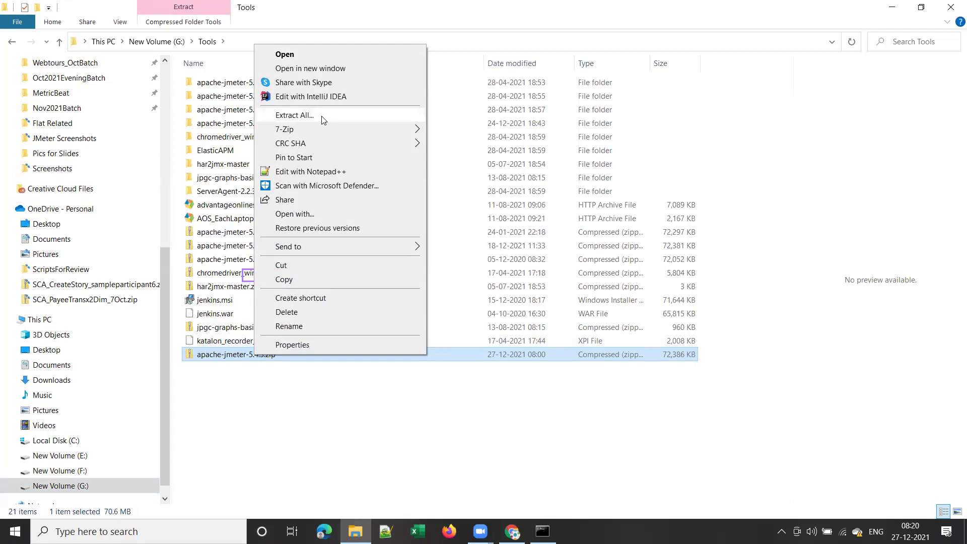
click(294, 116)
click(432, 211)
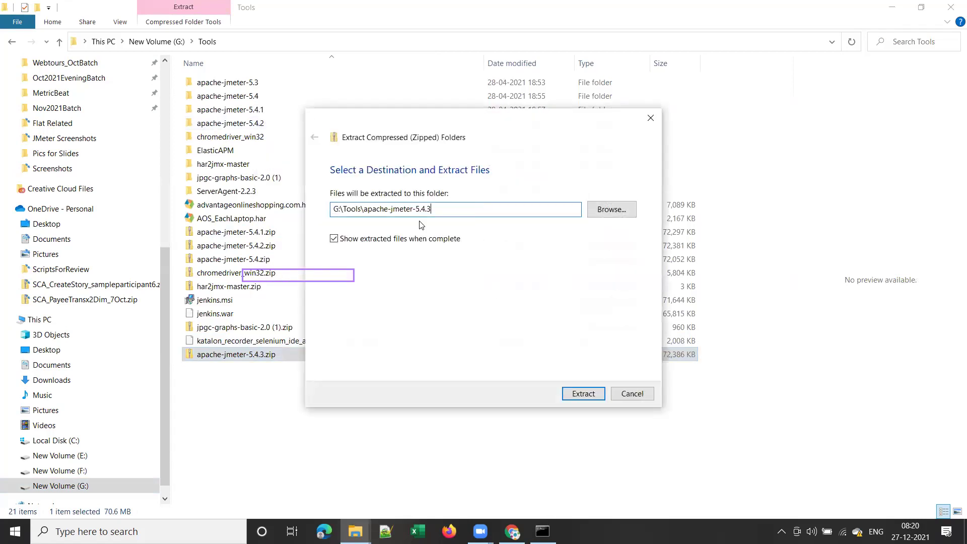
drag(364, 208, 431, 209)
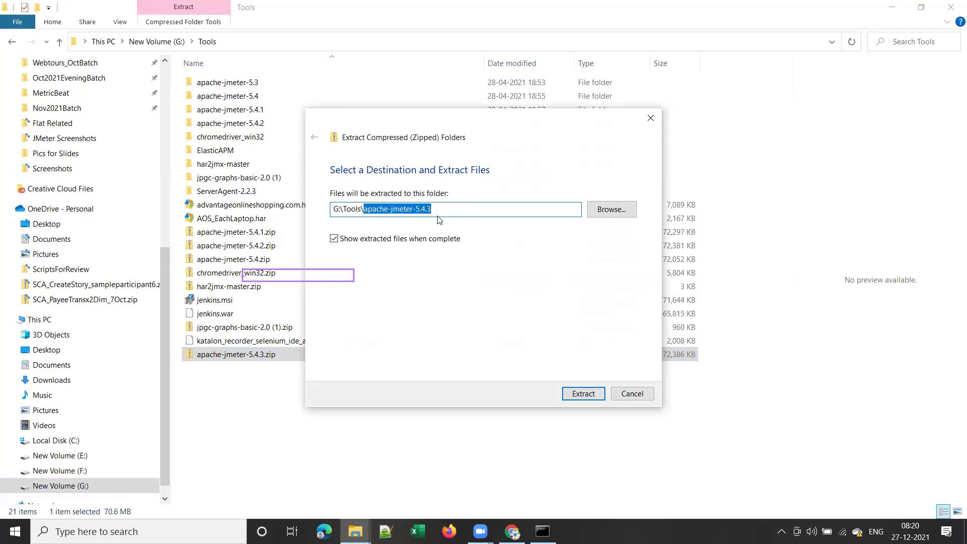
key(BackSpace)
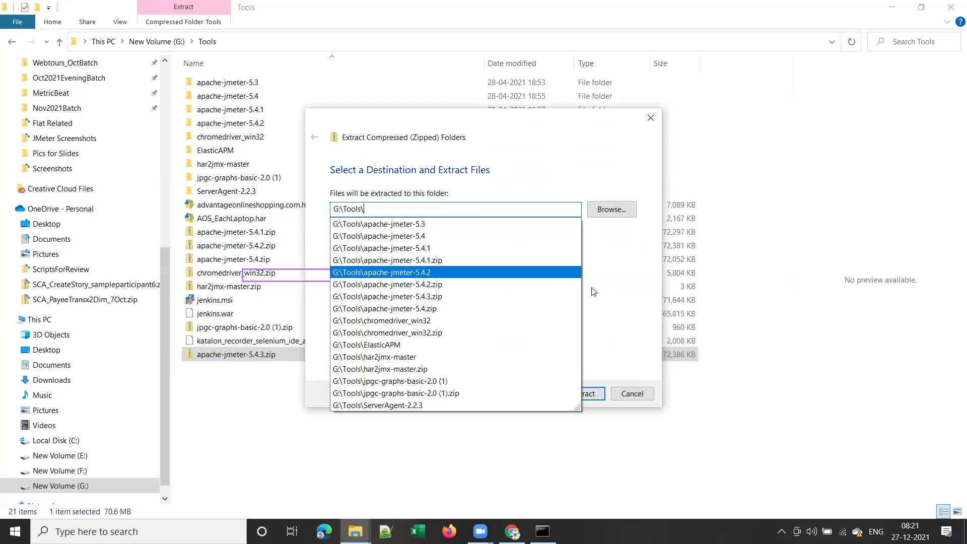
click(519, 255)
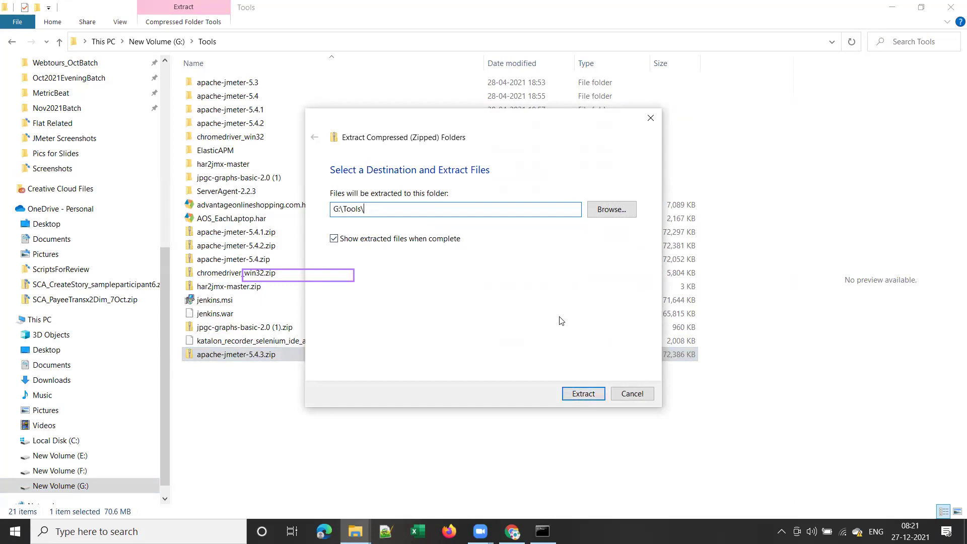
click(583, 394)
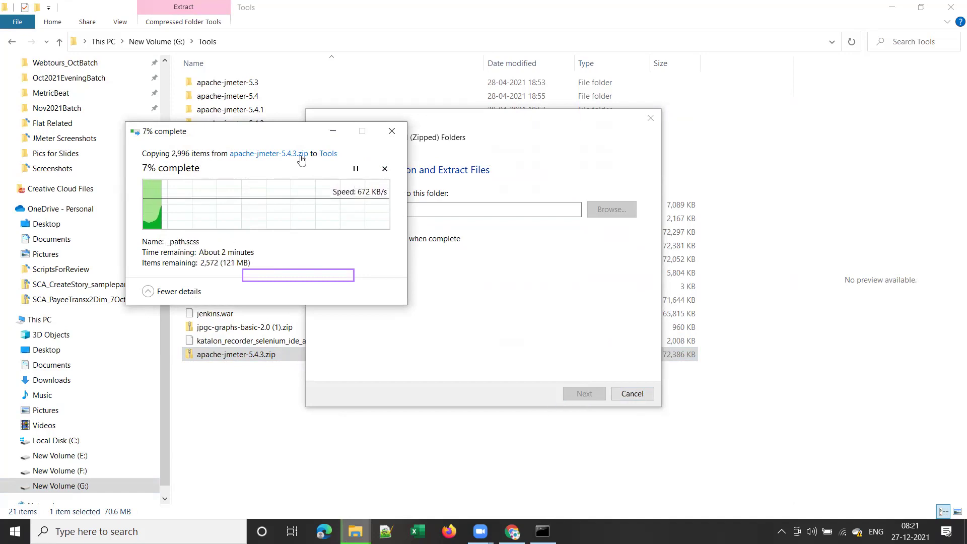
drag(288, 138, 436, 291)
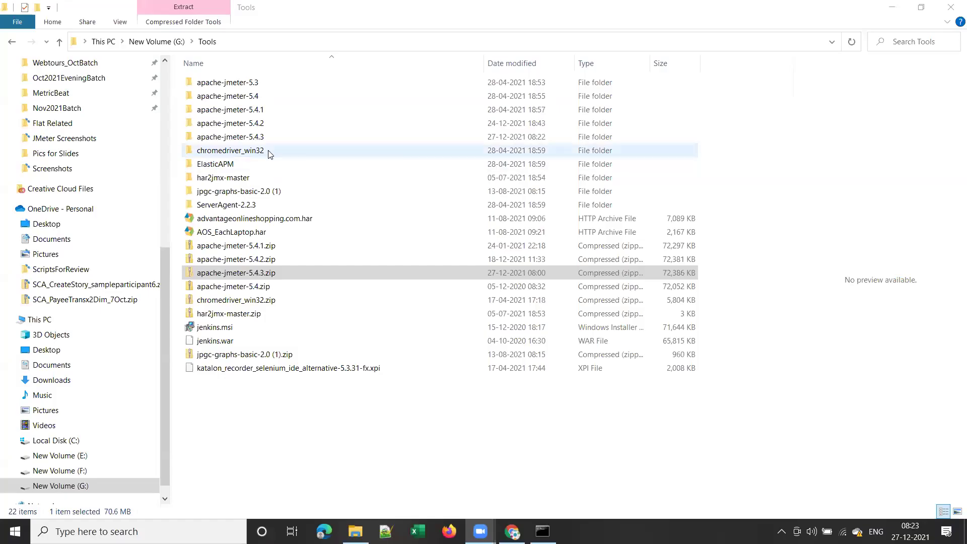
- Open the extracted apache-jmeter-5.4.3 folder, point out its subfolders such as docs and lib, and open the bin folder
click(237, 141)
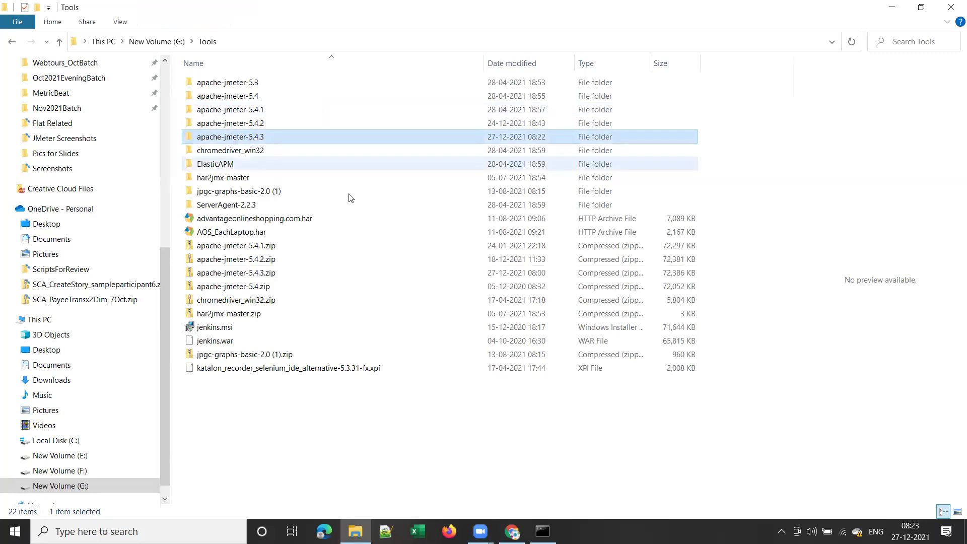
key(Return)
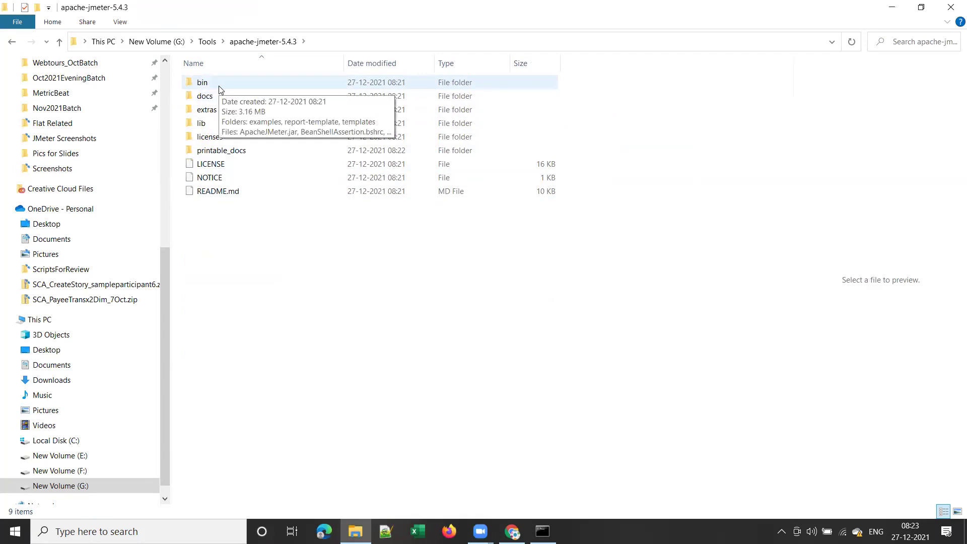
click(213, 111)
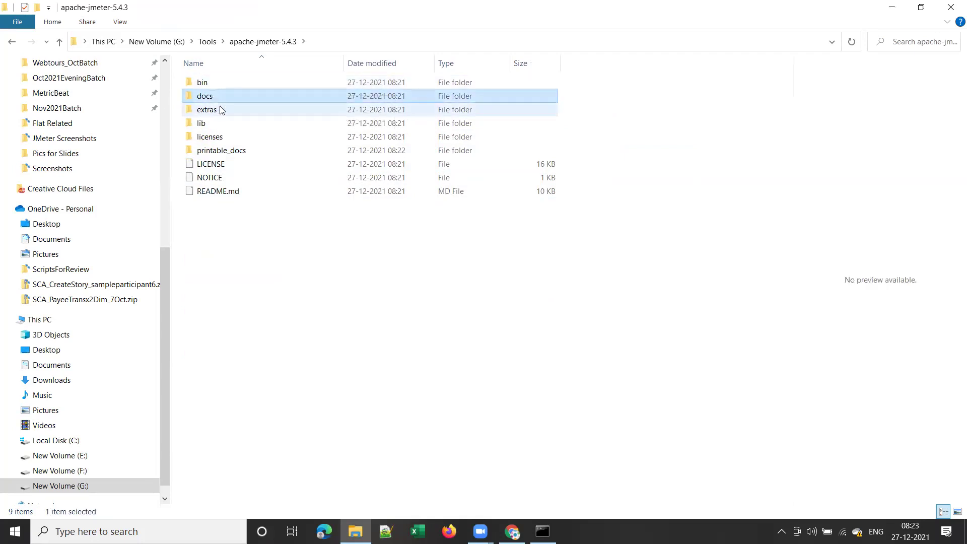
click(210, 128)
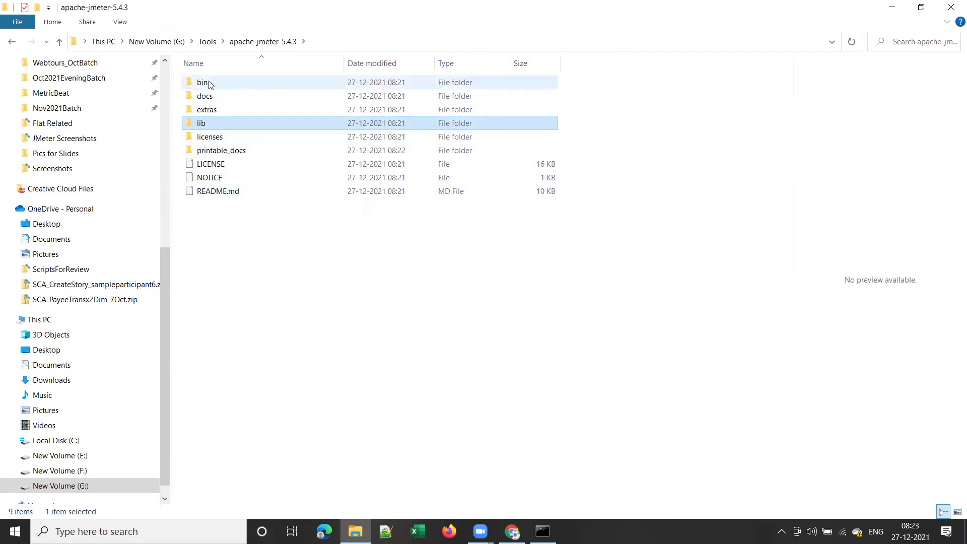
double_click(235, 82)
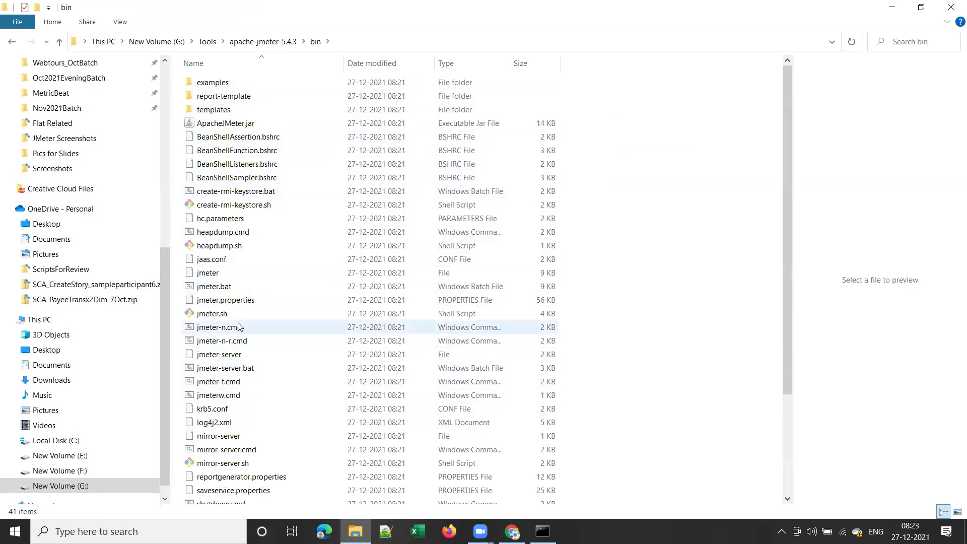
- Launch JMeter from jmeter.bat in the bin folder, minimise its console window and maximise the JMeter window
click(216, 287)
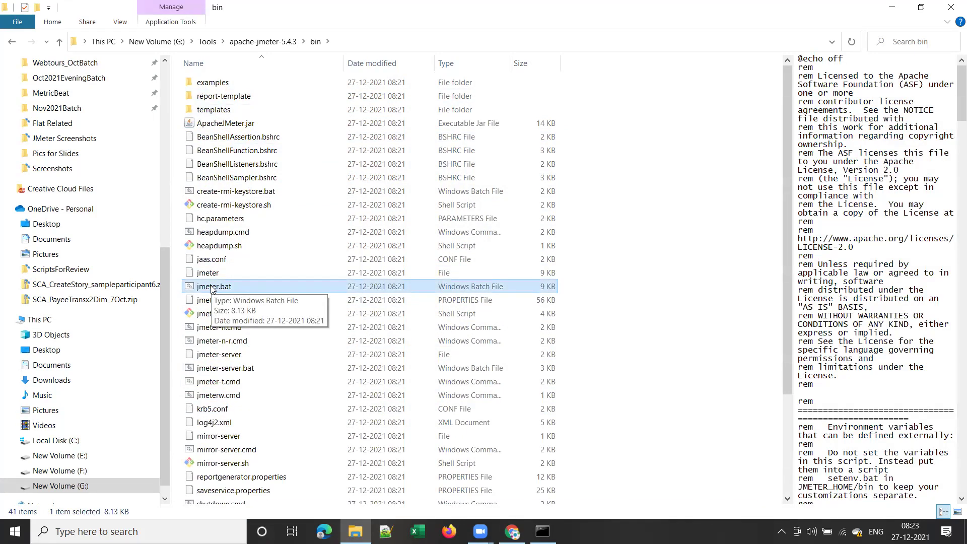
double_click(211, 287)
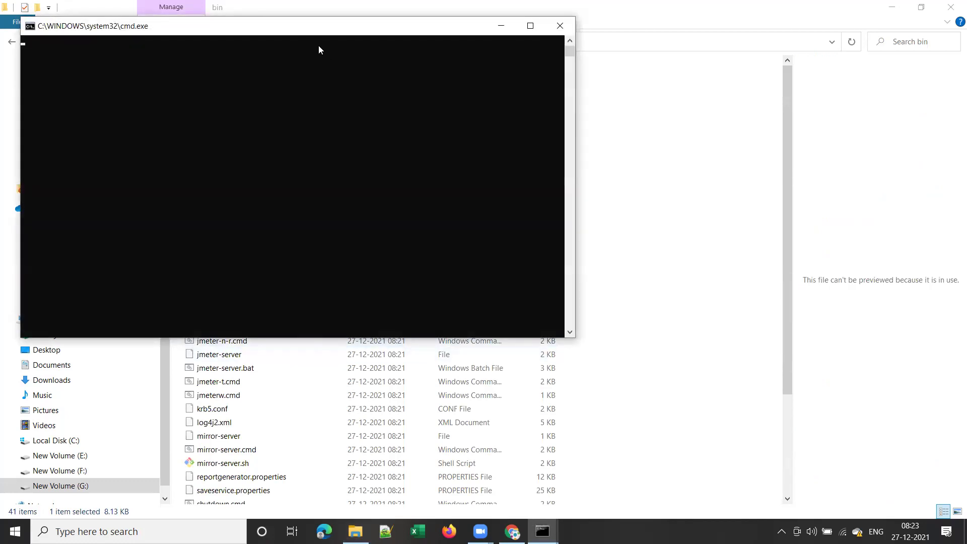
drag(313, 35, 542, 65)
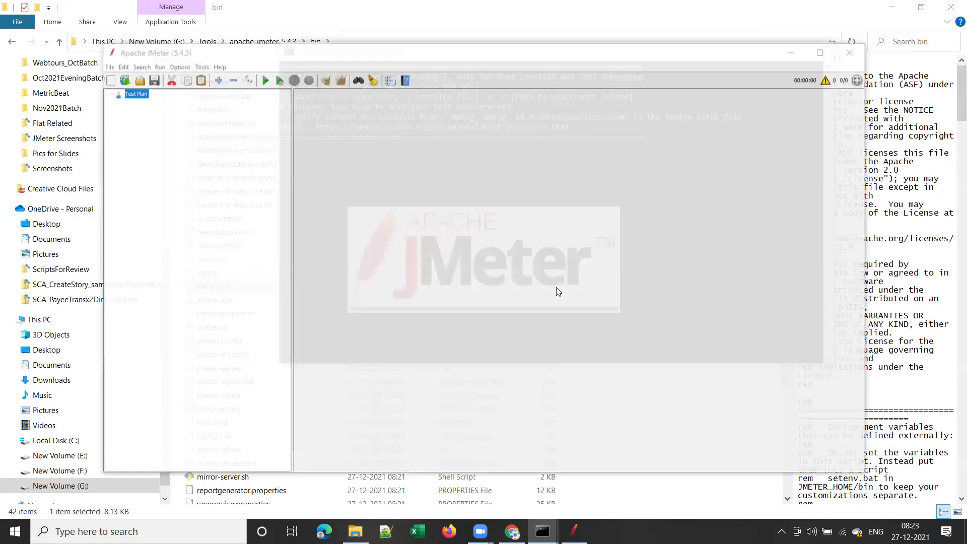
click(480, 270)
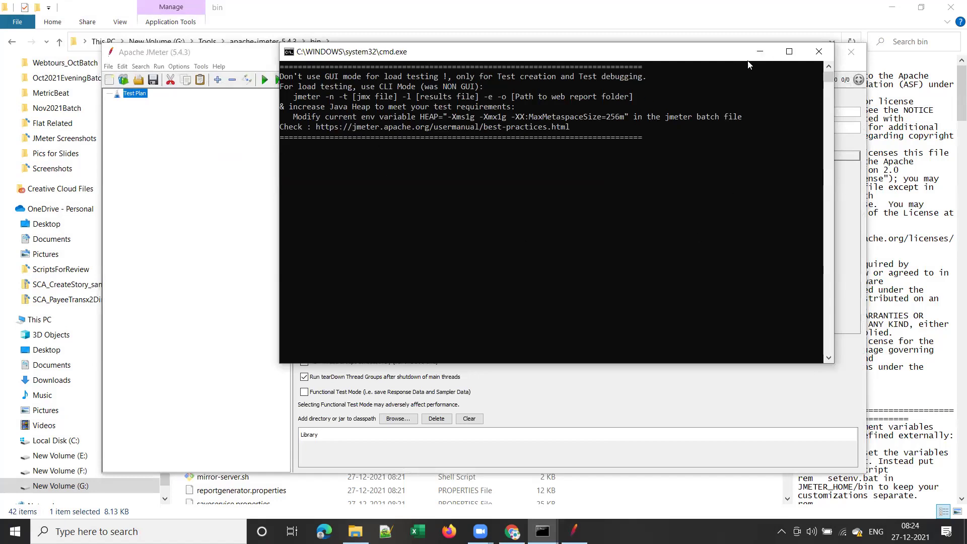
click(761, 51)
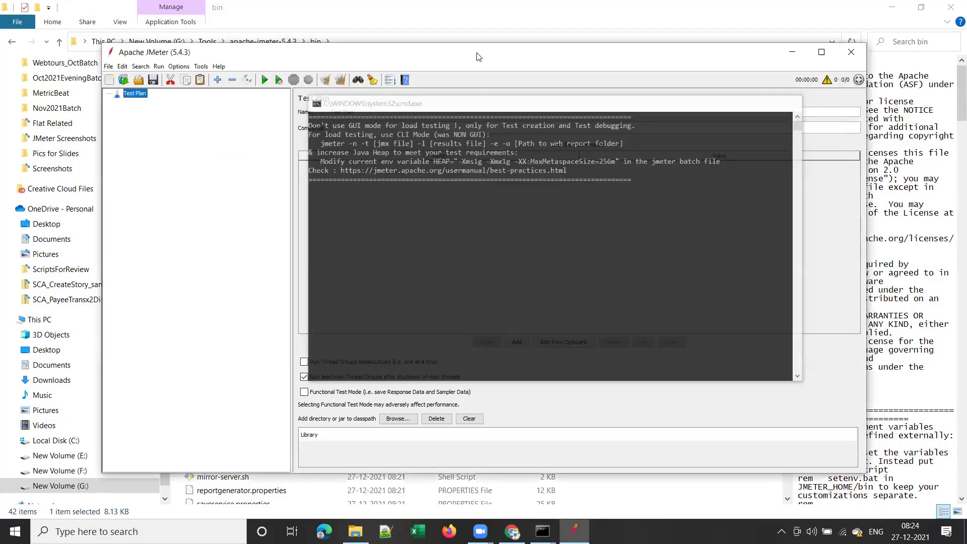
click(822, 52)
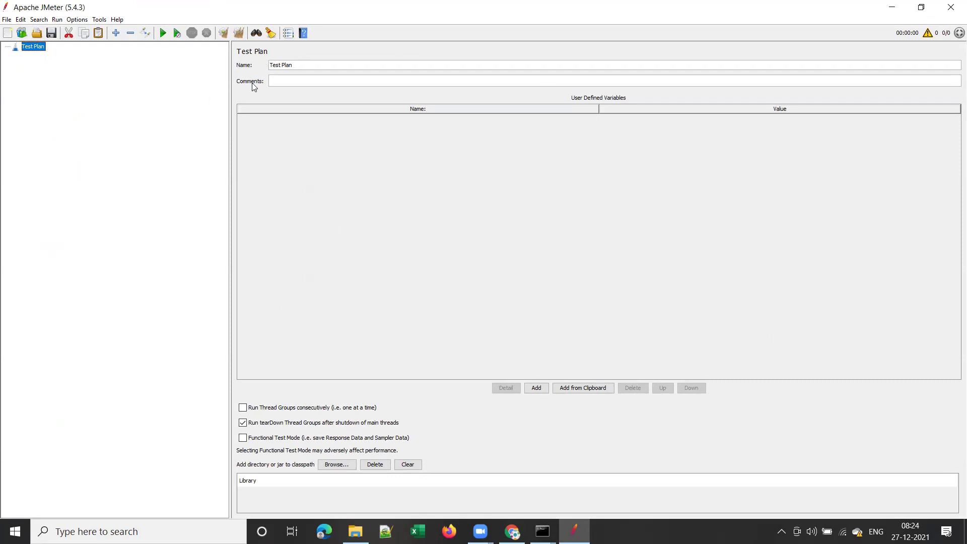
- Narrow the test plan tree pane and enlarge JMeter's interface by zooming in twice
drag(229, 155, 113, 155)
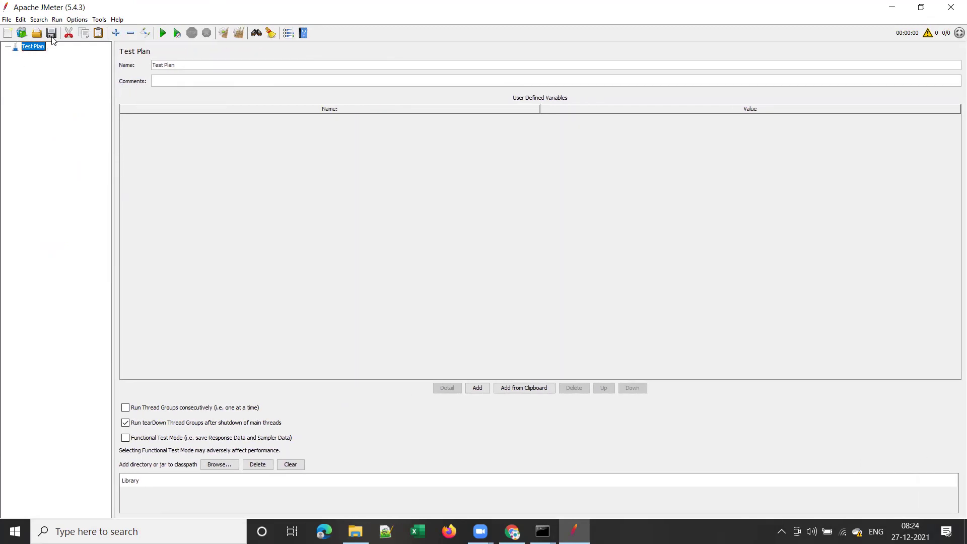
click(76, 19)
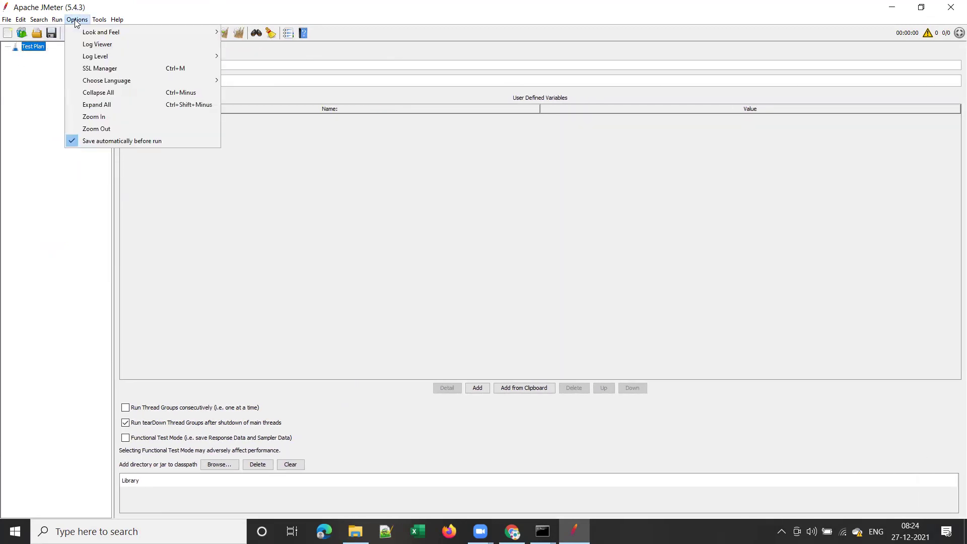
click(101, 117)
click(81, 21)
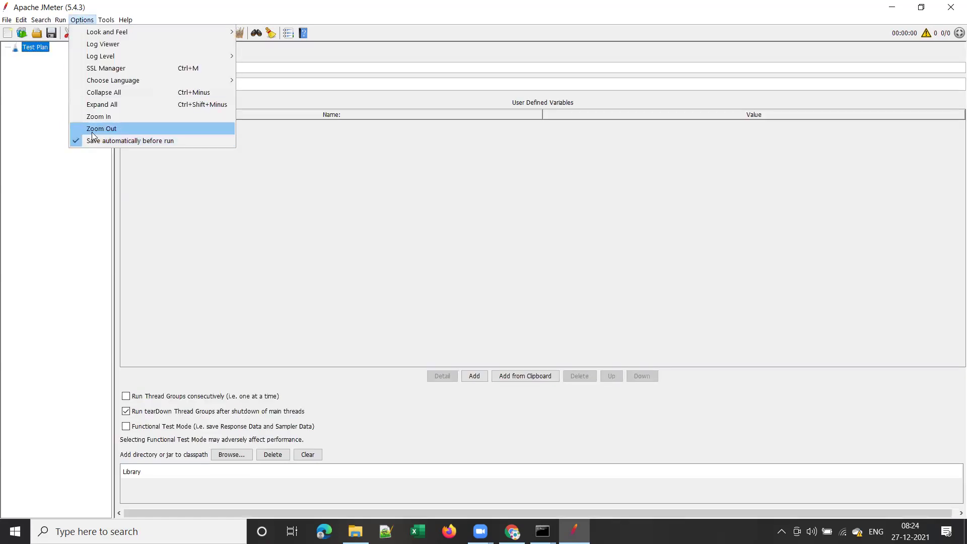
click(96, 116)
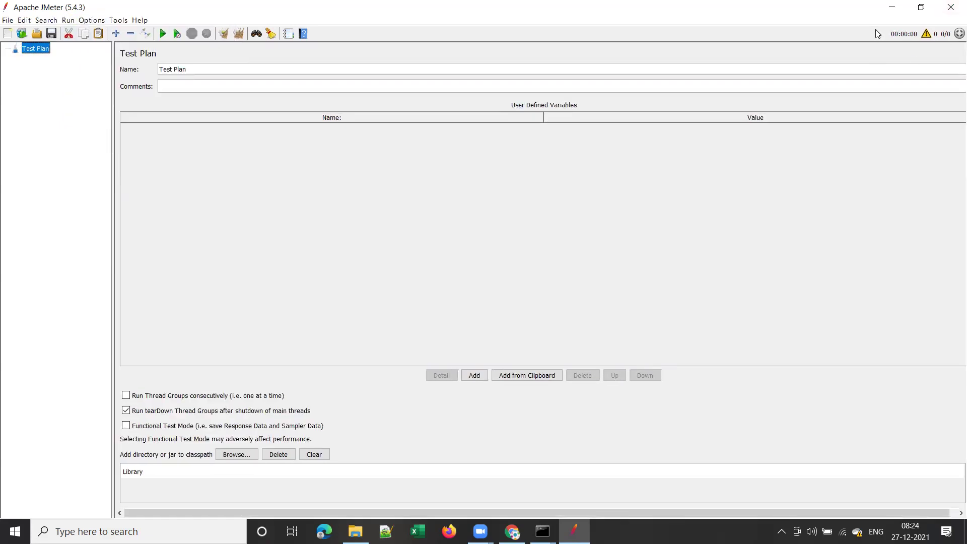
- Minimise JMeter and create a desktop shortcut to jmeter.bat from the bin folder
click(896, 7)
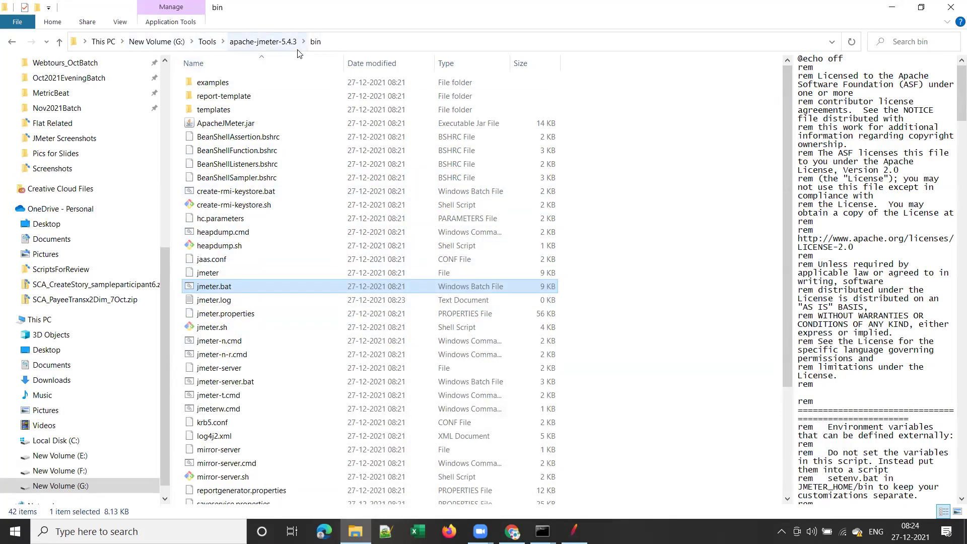
right_click(223, 292)
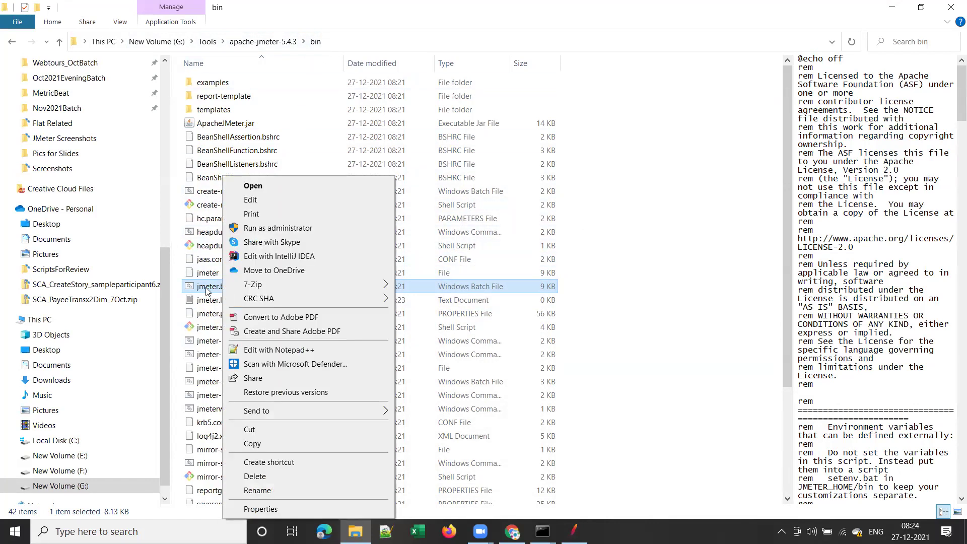
key(Escape)
right_click(222, 288)
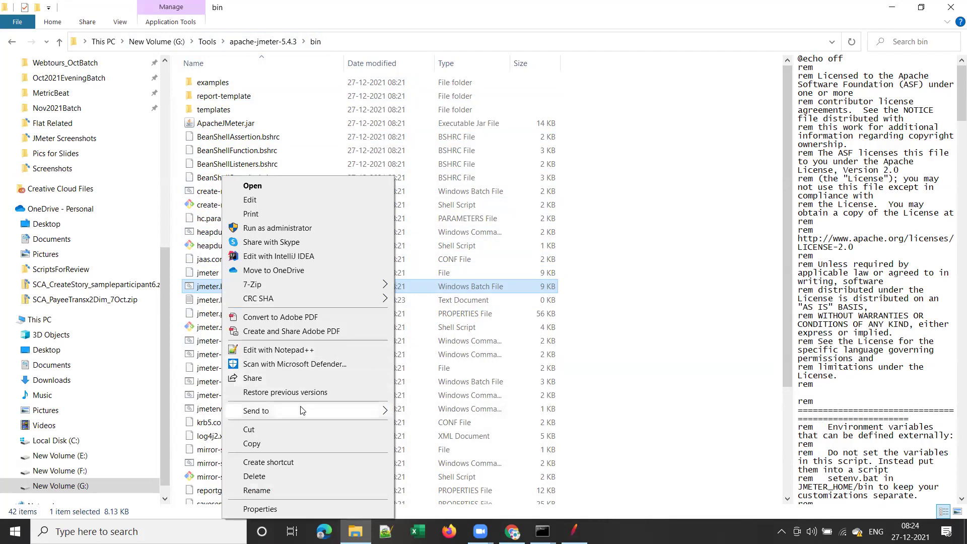
mouse_move(301, 413)
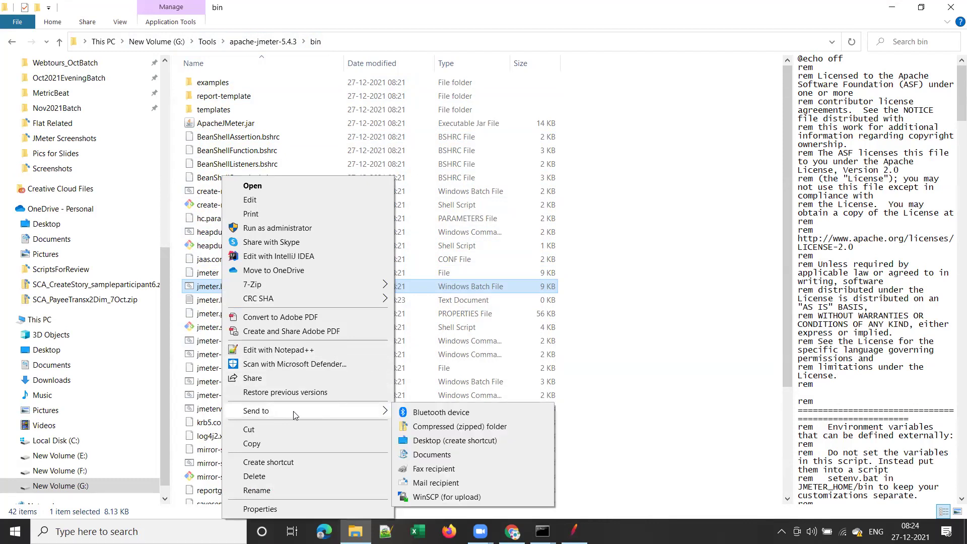
click(469, 441)
- Show the desktop and rename the new jmeter.bat shortcut as "jmeter543.bat - Shortcut"
key(super+d)
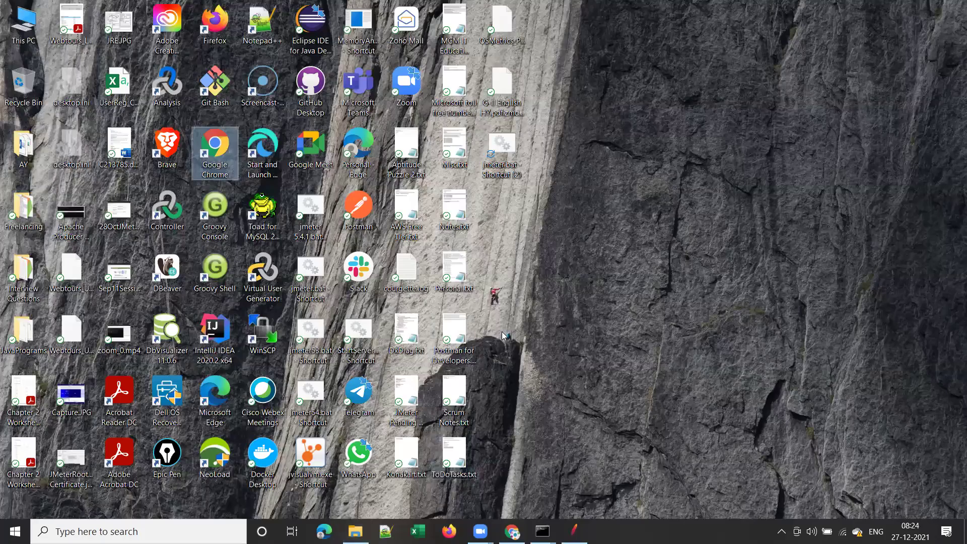
click(504, 156)
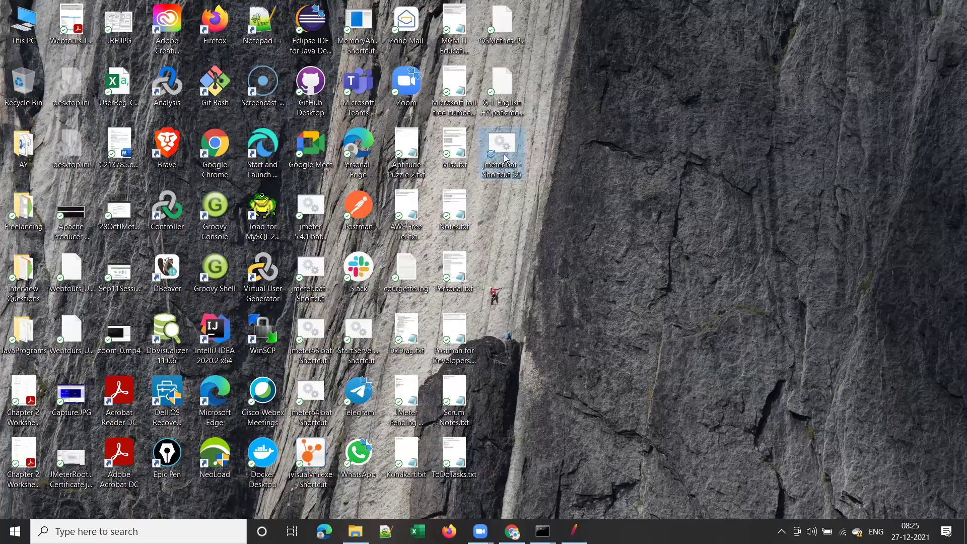
right_click(504, 156)
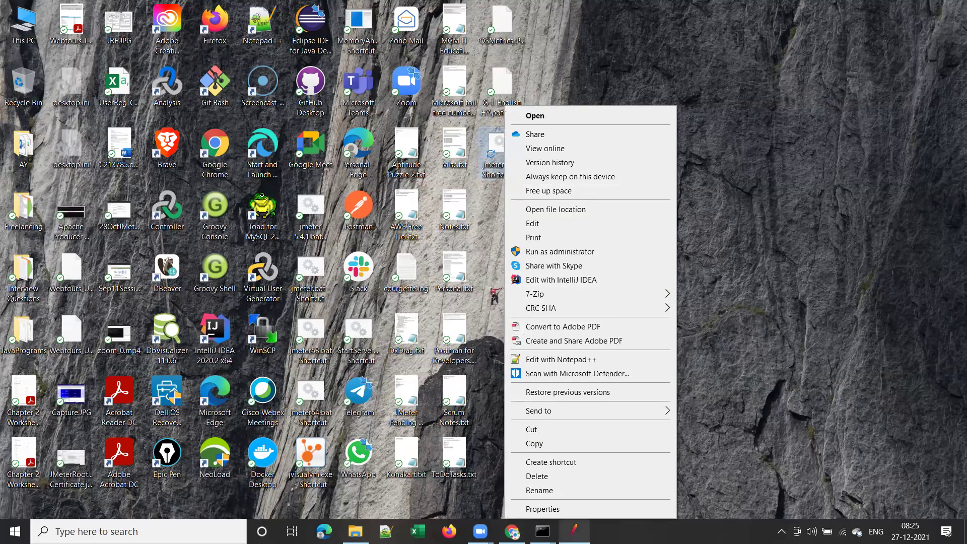
click(580, 493)
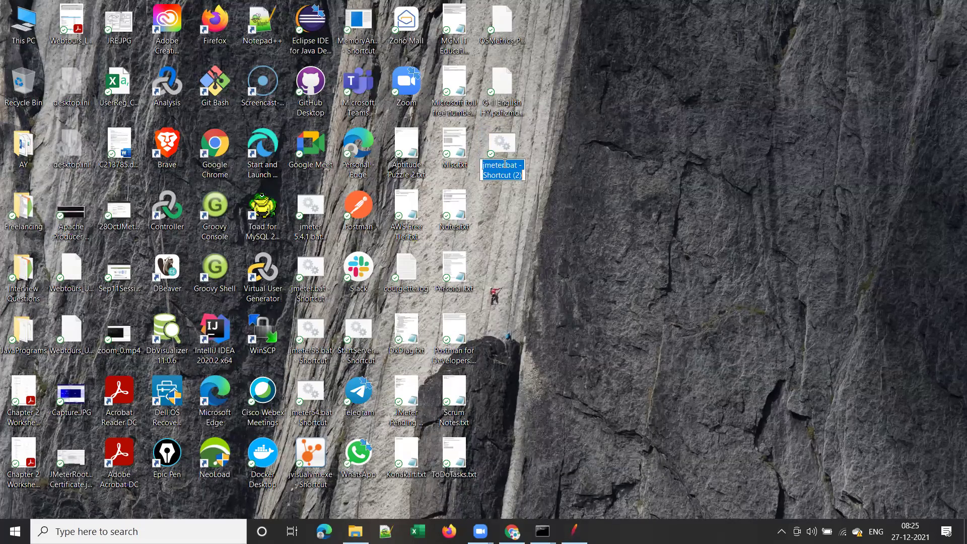
click(505, 166)
text(543)
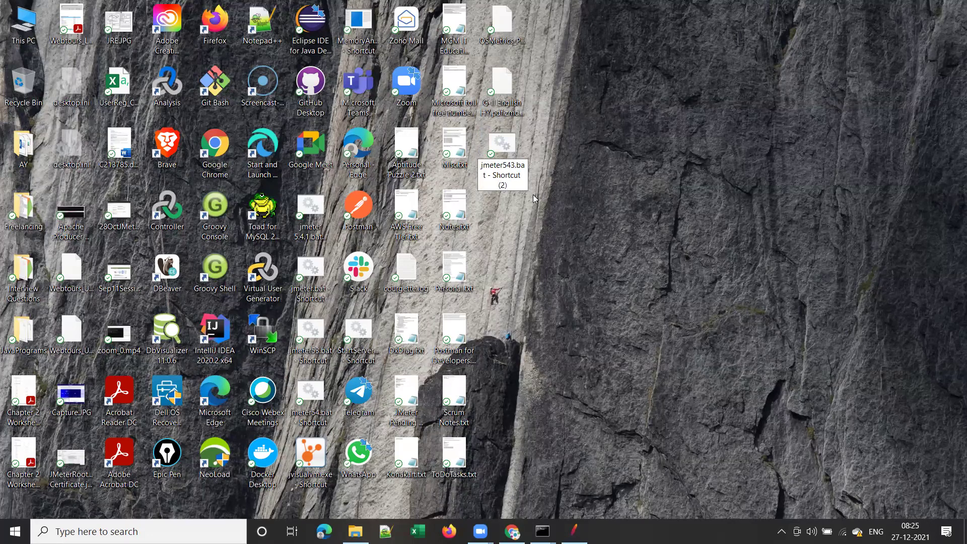
key(BackSpace)
key(BackSpace)
key(BackSpace)
key(BackSpace)
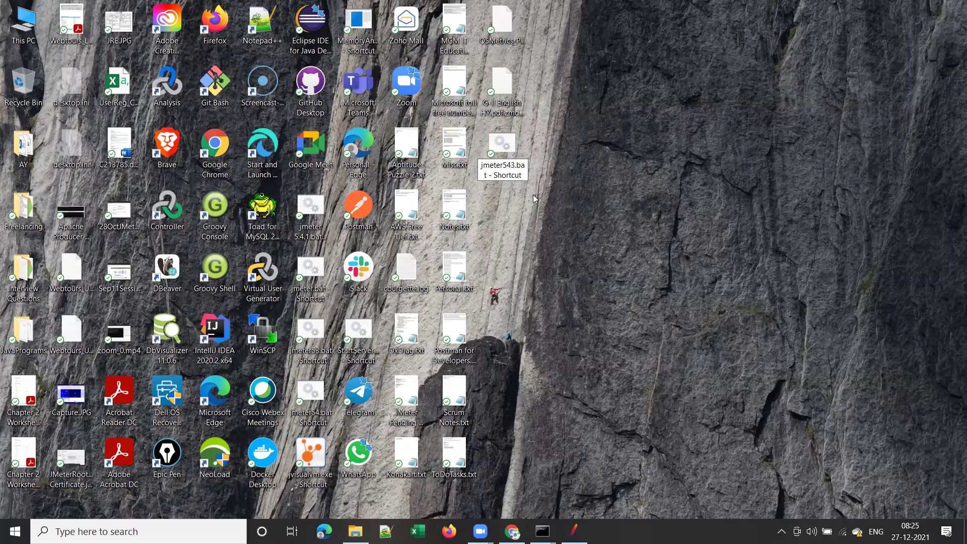
key(Return)
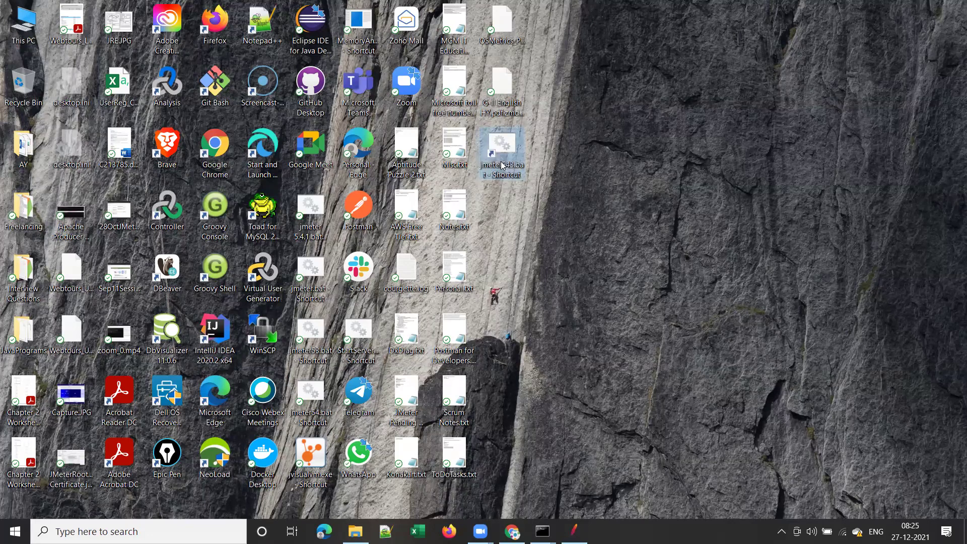
- Close the running JMeter window and relaunch JMeter from the jmeter543.bat desktop shortcut
mouse_move(574, 531)
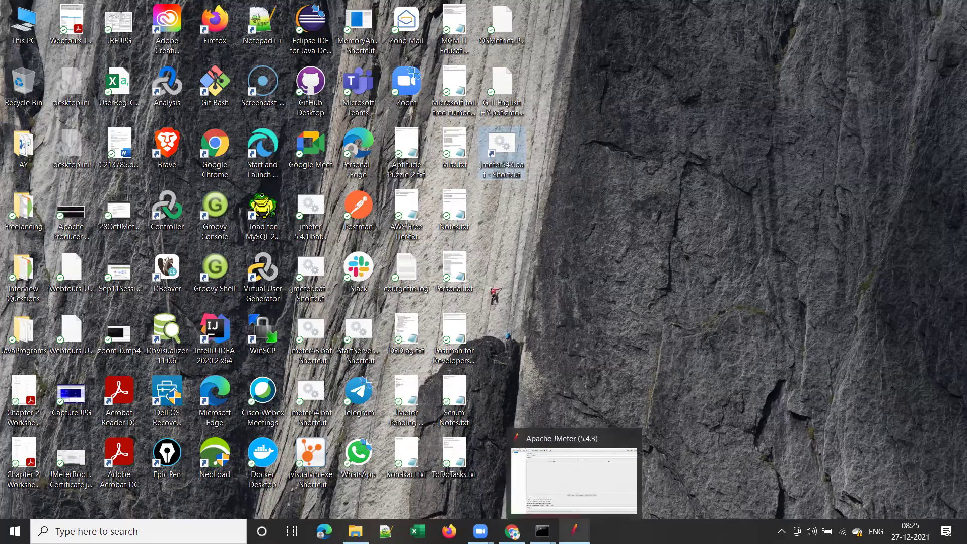
click(574, 481)
click(957, 5)
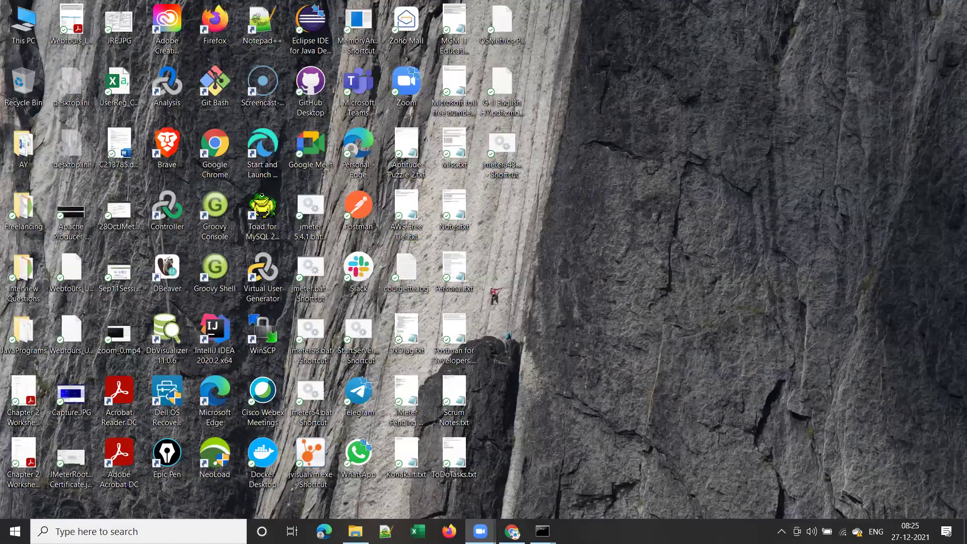
double_click(504, 161)
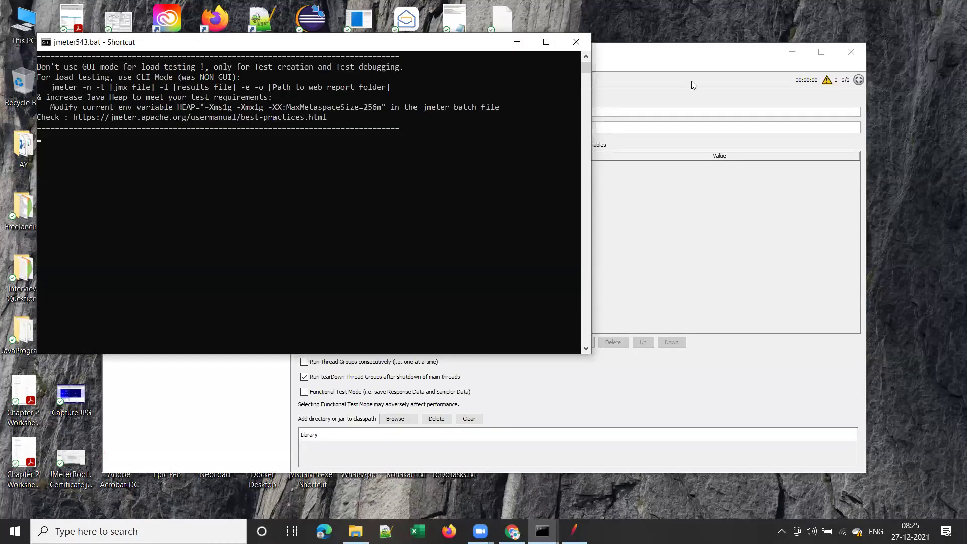
click(696, 57)
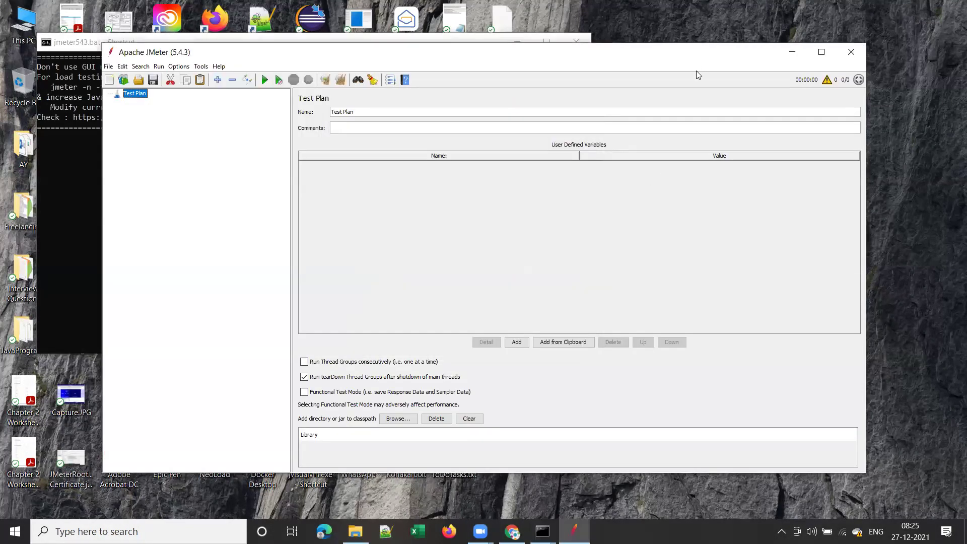
- Minimise the JMeter and console windows and switch to Chrome to review the JMeter 5.4.3 entry on the required-software slide
click(792, 52)
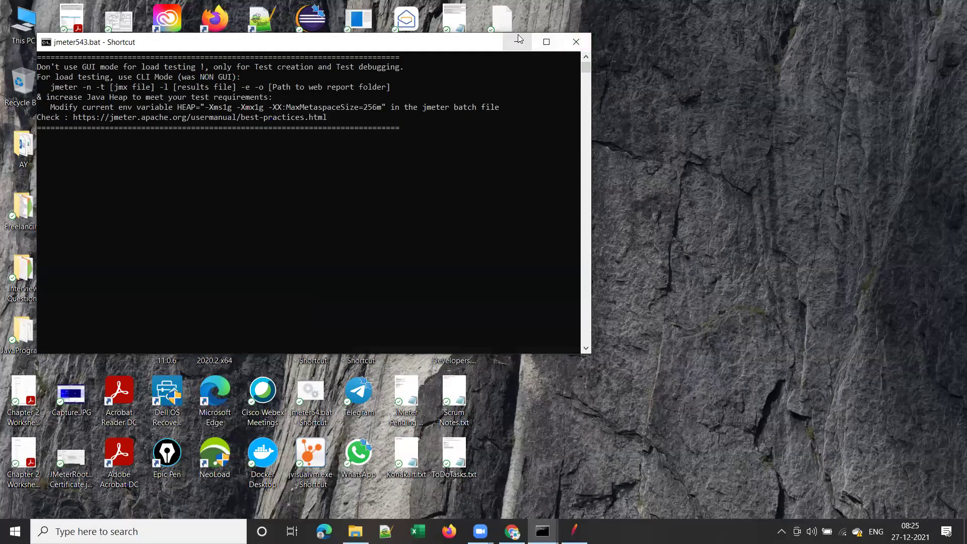
click(519, 39)
mouse_move(512, 532)
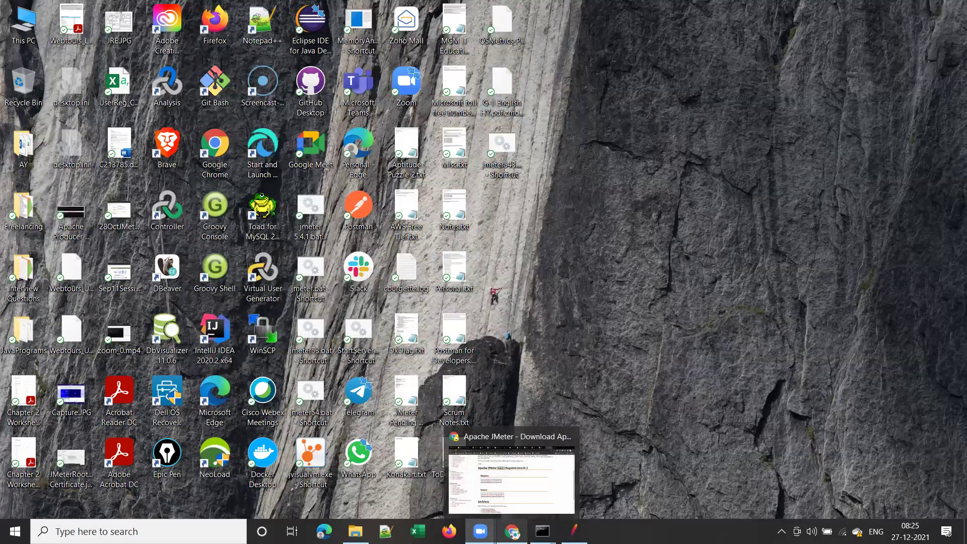
click(513, 497)
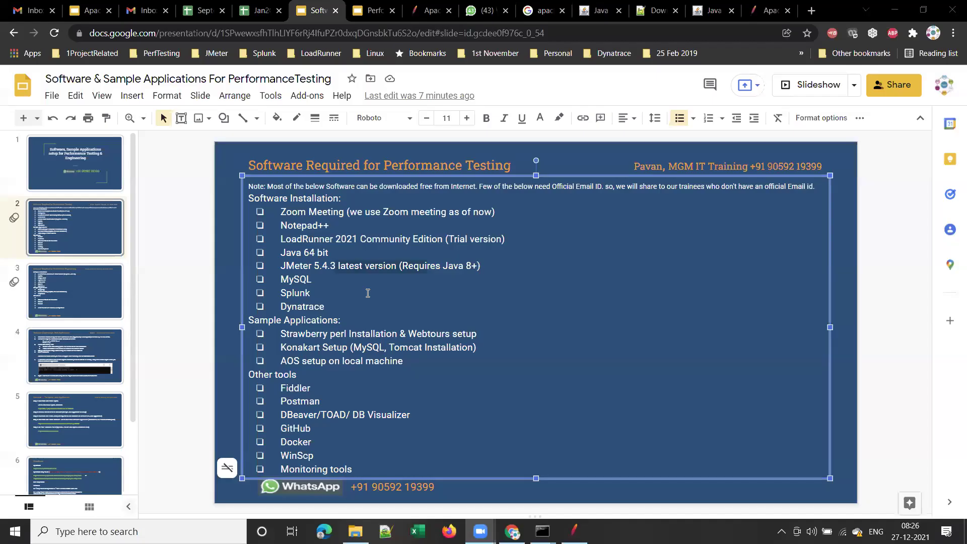
click(355, 276)
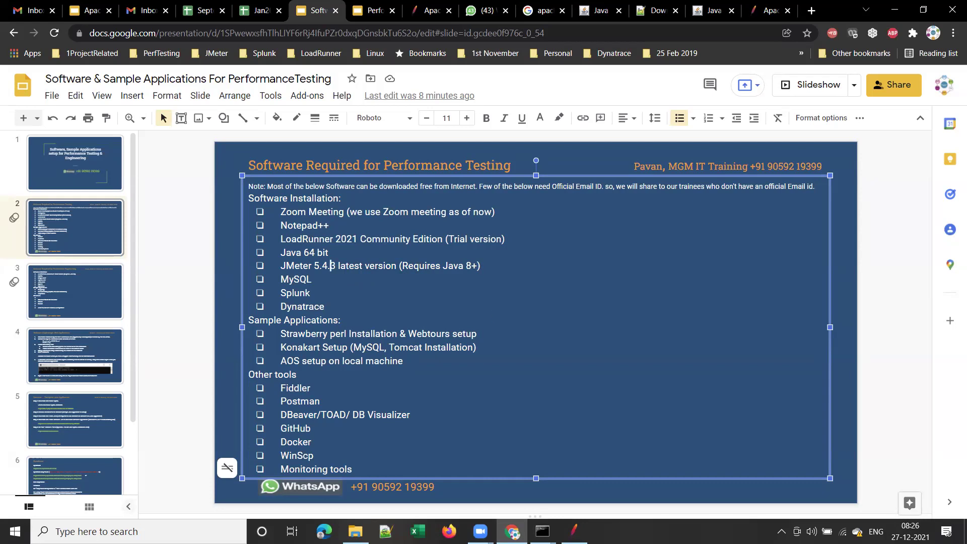
- Switch to the File Explorer window showing JMeter's bin folder
mouse_move(574, 531)
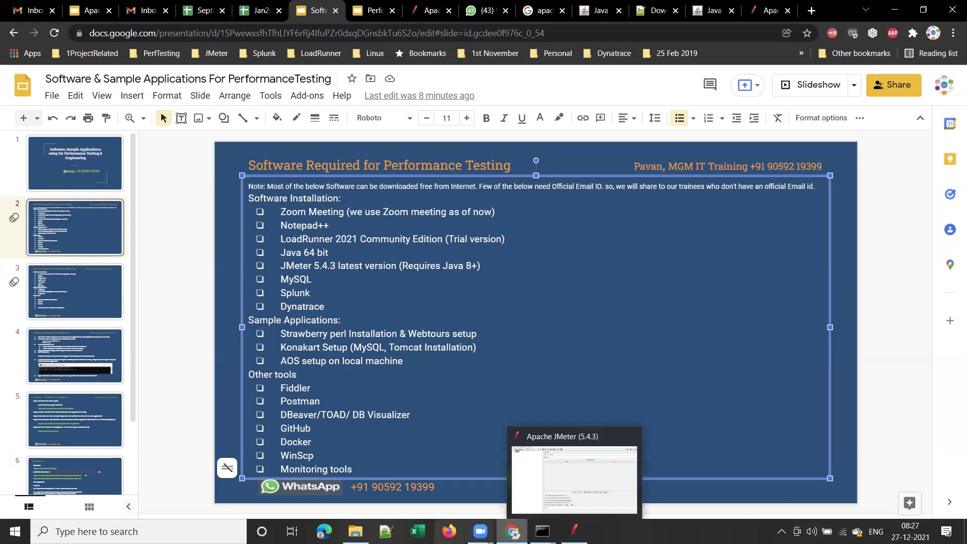
mouse_move(355, 531)
click(366, 466)
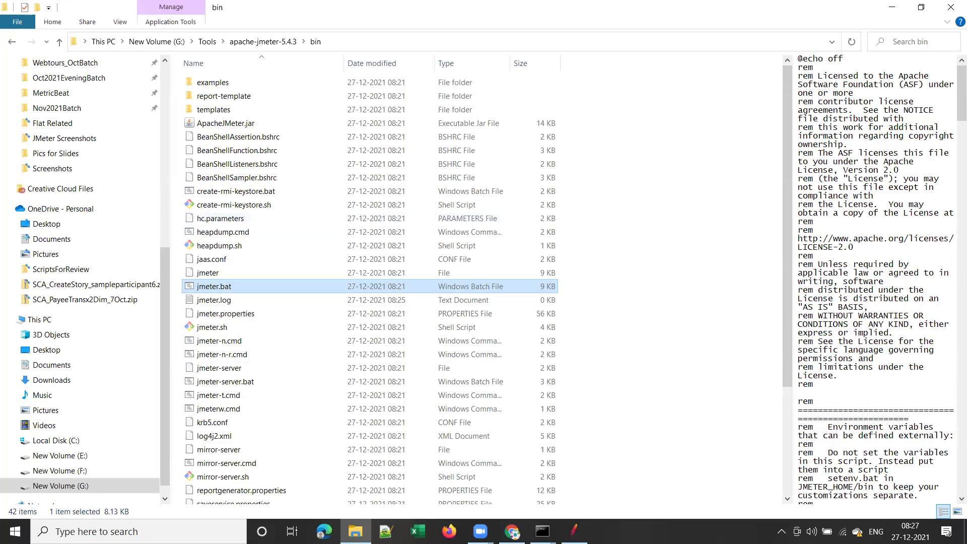
- Return to Chrome, present the "Open source PT tools" slide of the Apache JMeter Core concepts deck as a slideshow, and exit it
key(alt+Tab)
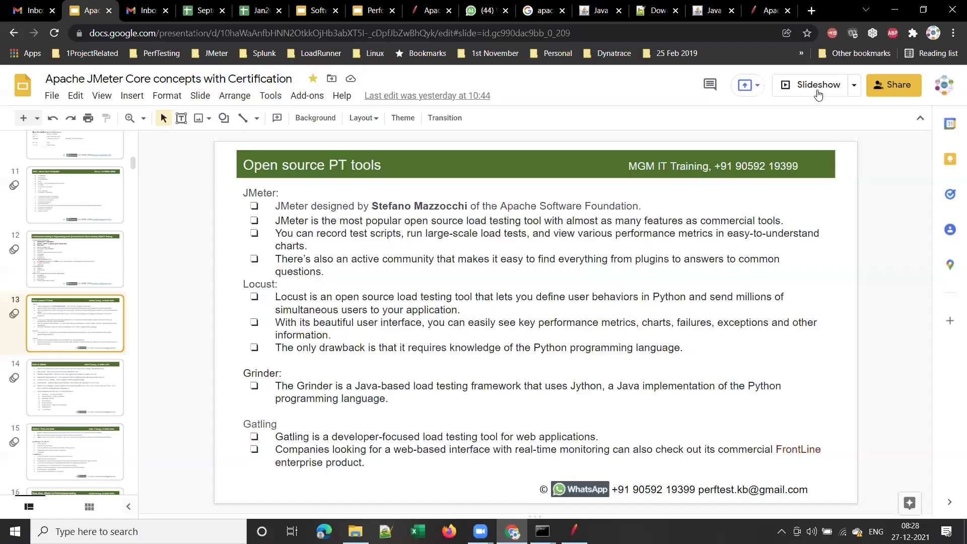
click(819, 87)
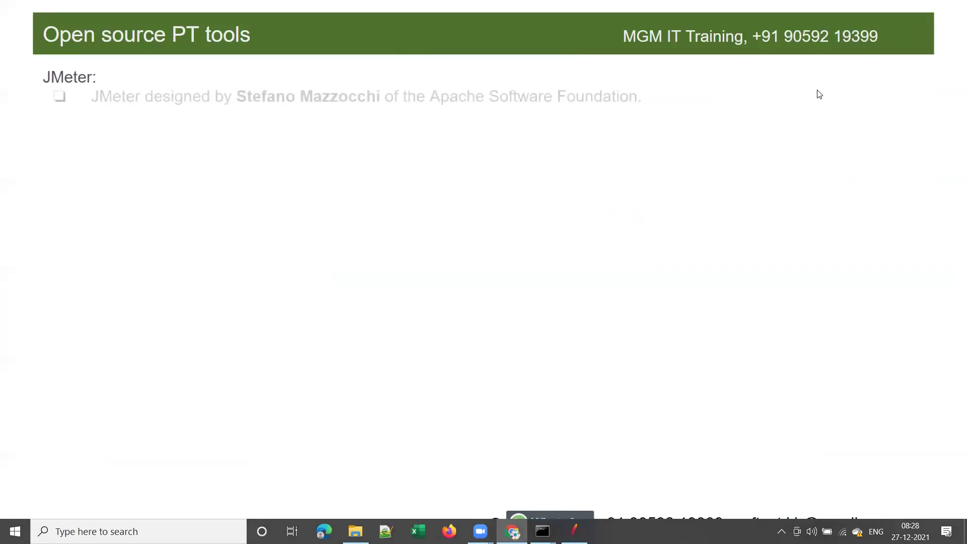
mouse_move(550, 8)
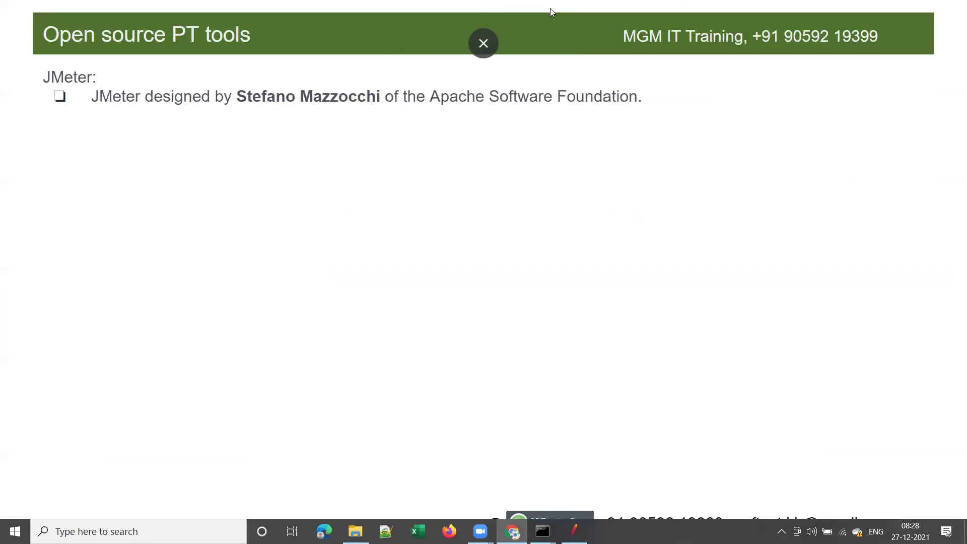
click(485, 42)
key(Escape)
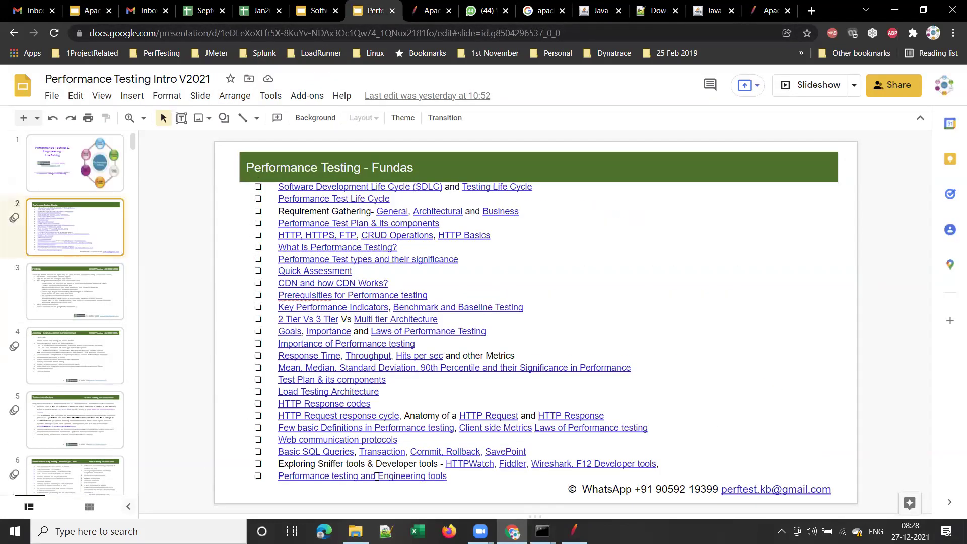
- Follow the link to the "Performance testing and Engineering tools" slide, present it as a slideshow through the first server-side monitoring bullet, and exit
click(352, 476)
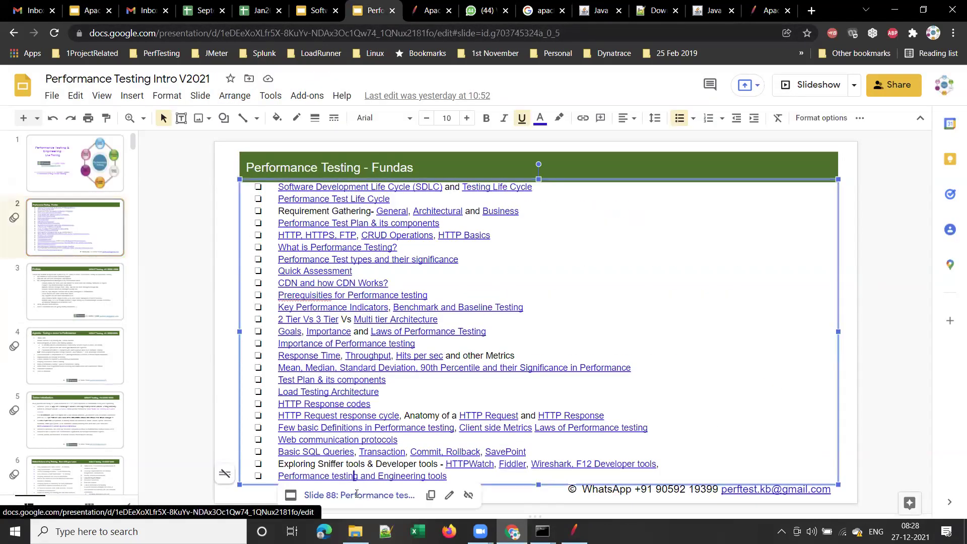
click(357, 498)
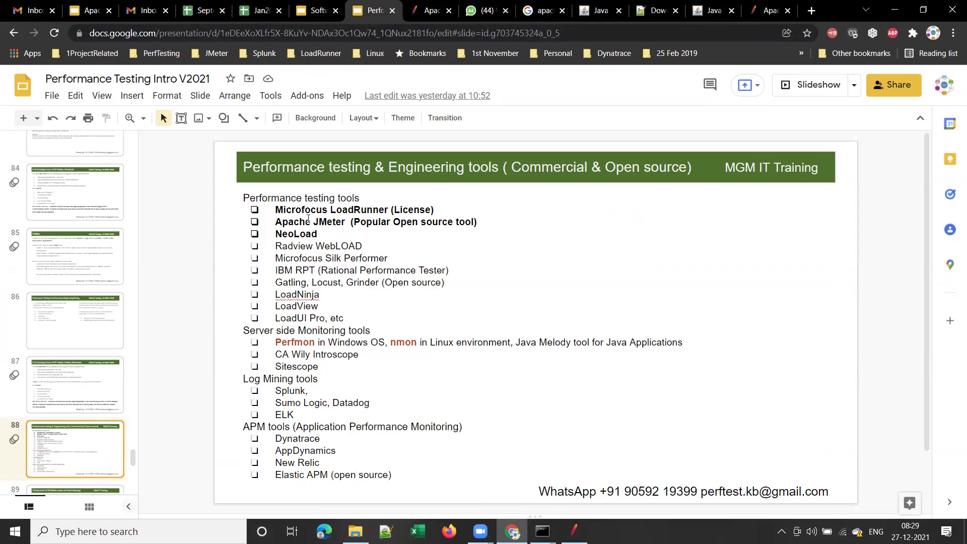
click(814, 87)
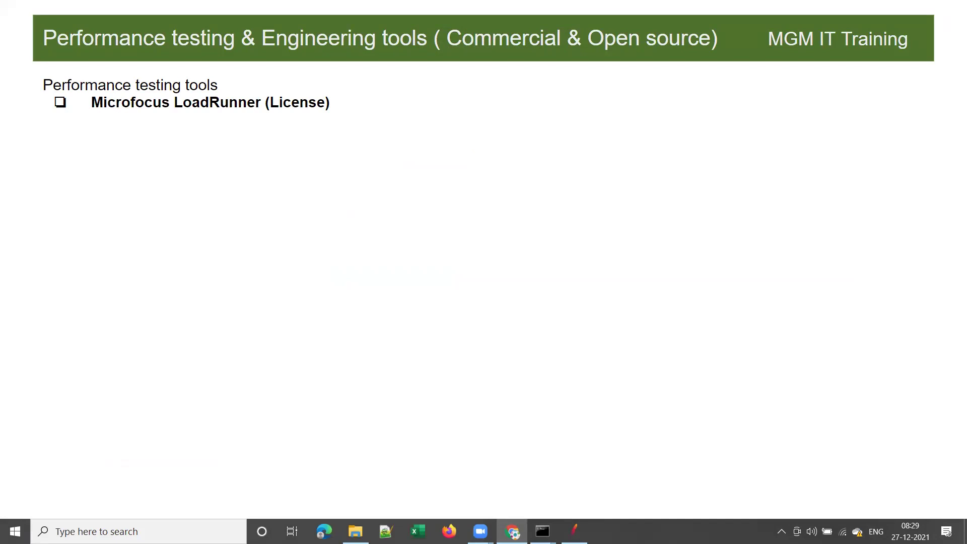
key(Right)
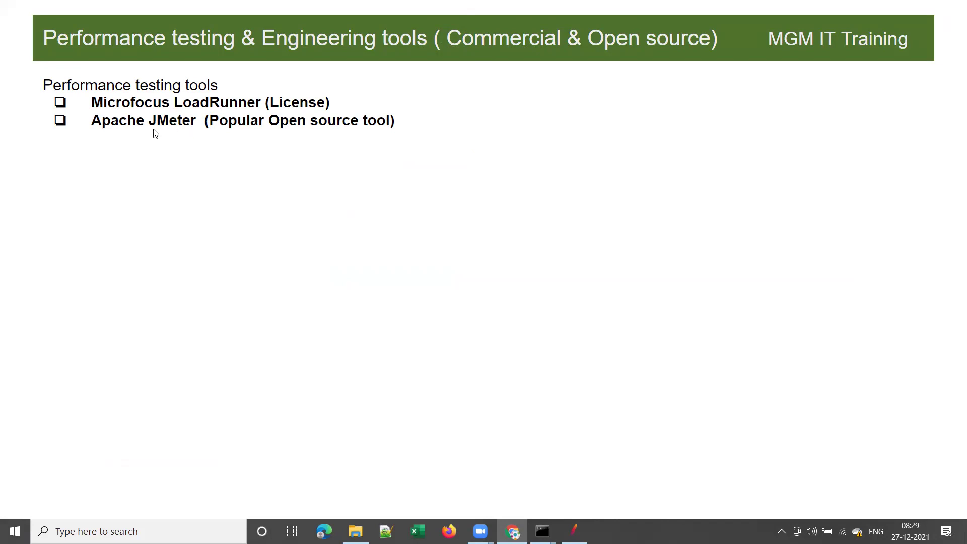
click(226, 132)
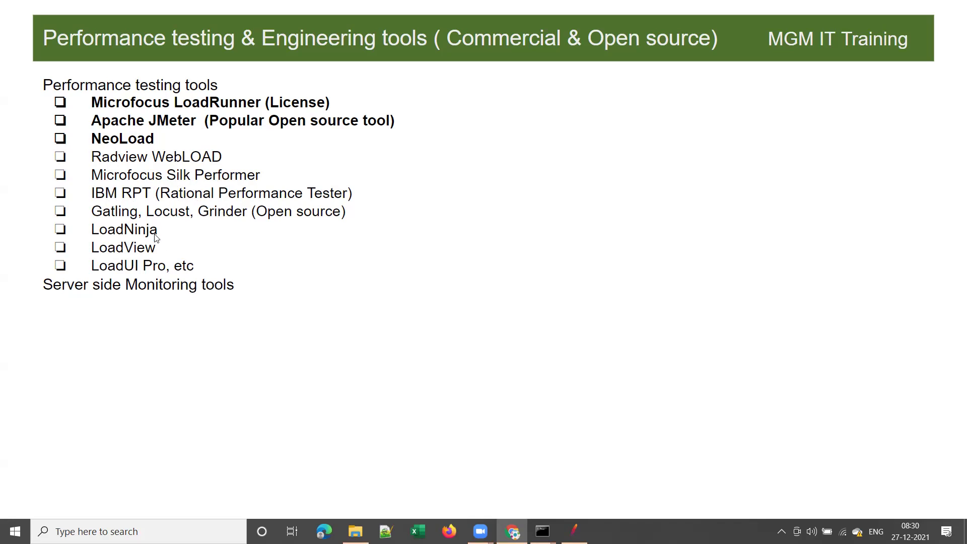
click(223, 260)
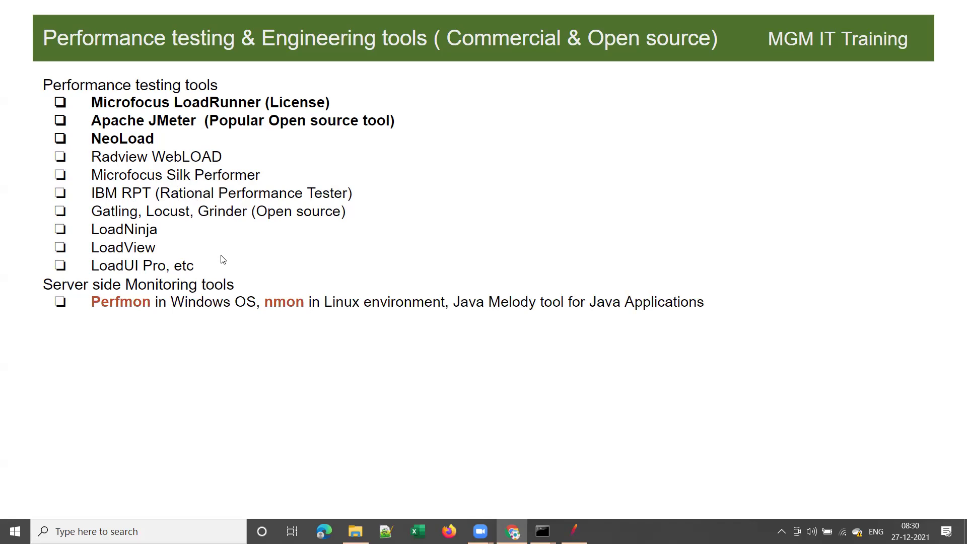
mouse_move(491, 4)
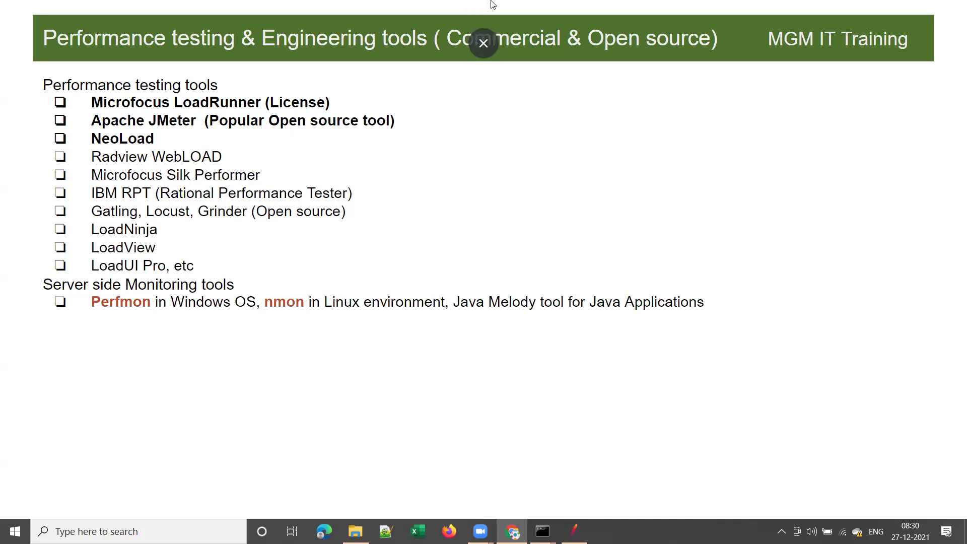
click(484, 44)
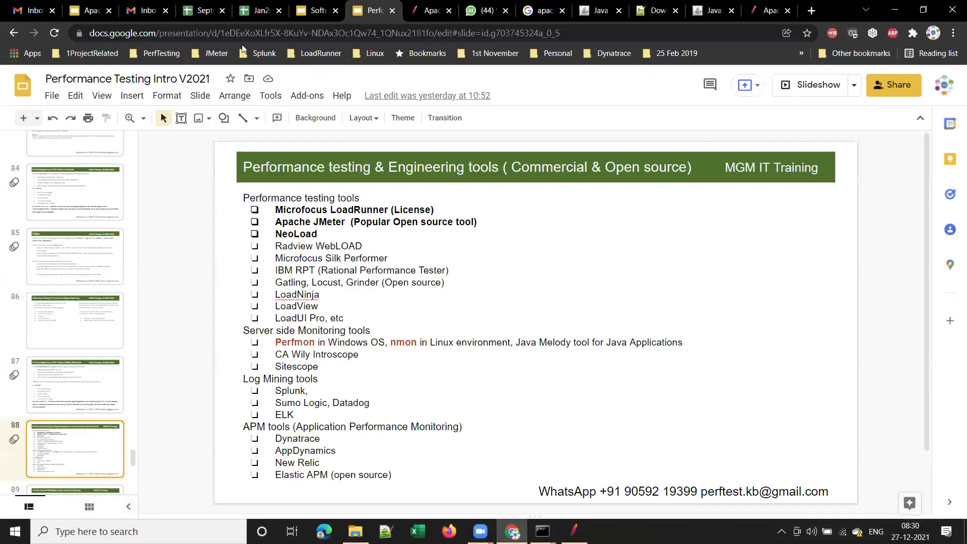
- Return to the Apache JMeter Core concepts deck and present the "Open source PT tools" slide, revealing its JMeter bullets
click(99, 15)
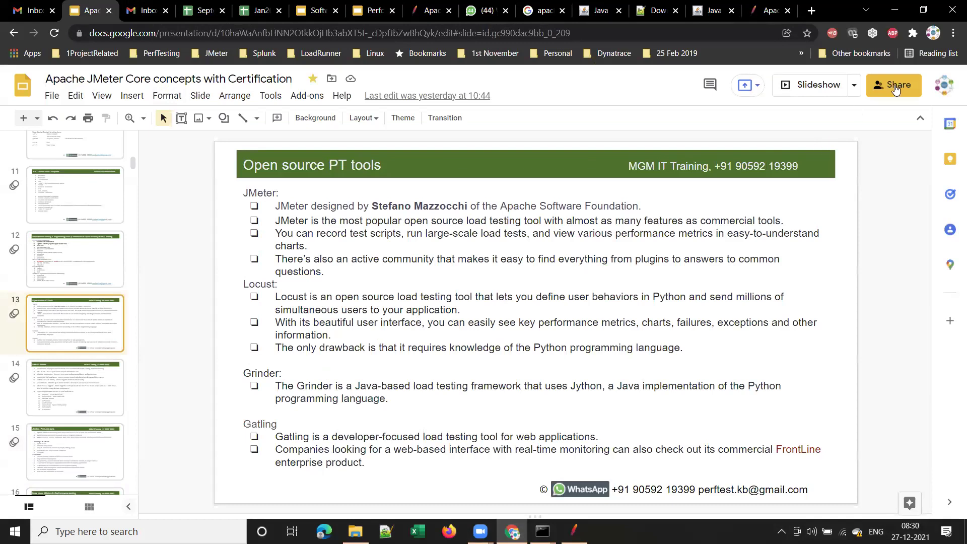
click(895, 85)
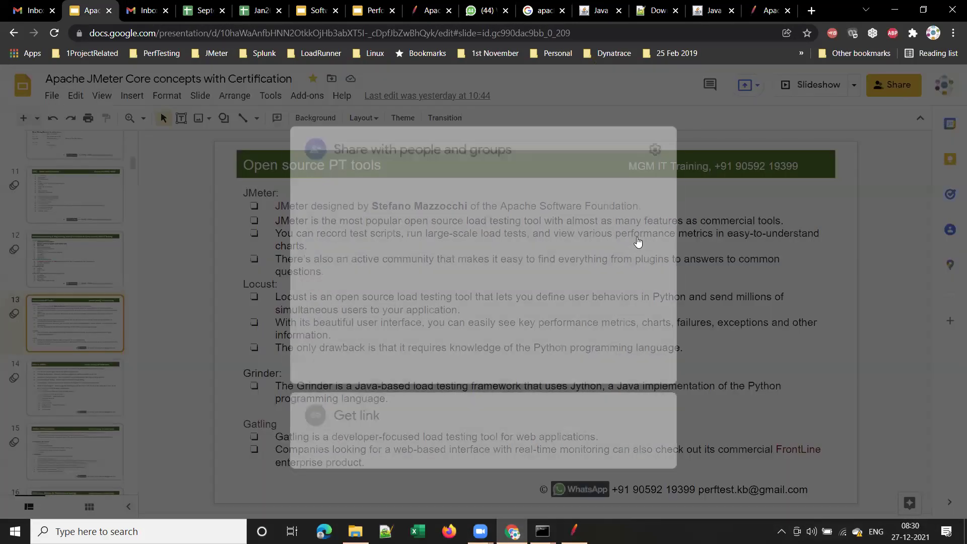
click(645, 364)
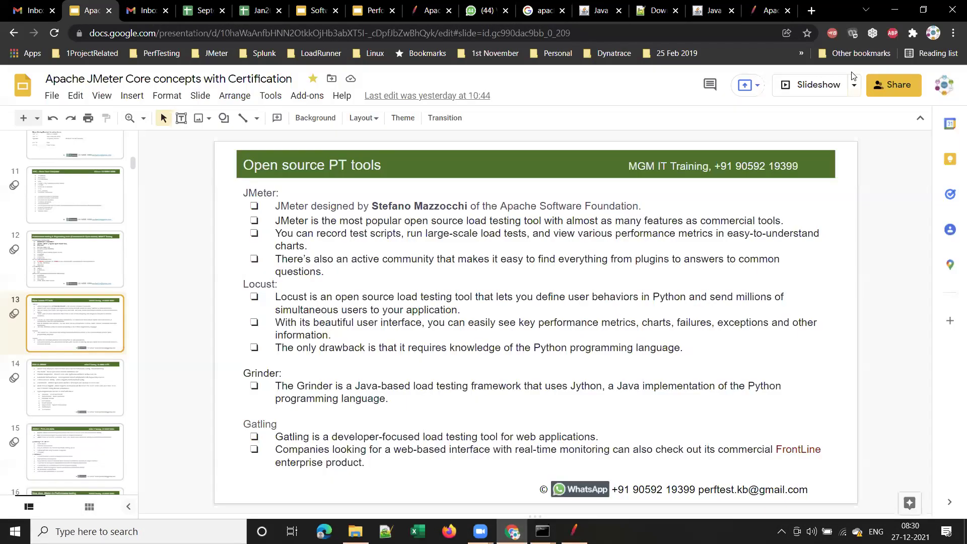
click(811, 84)
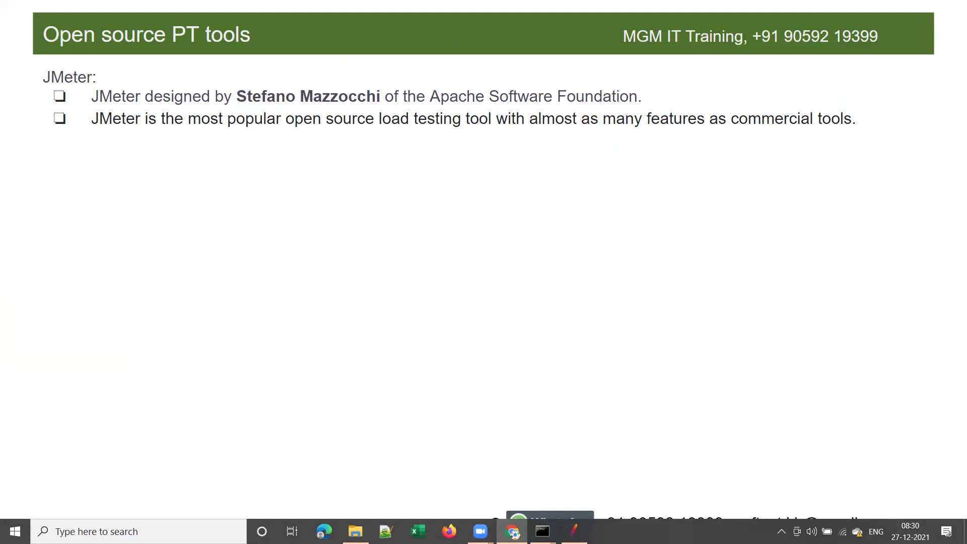
key(Right)
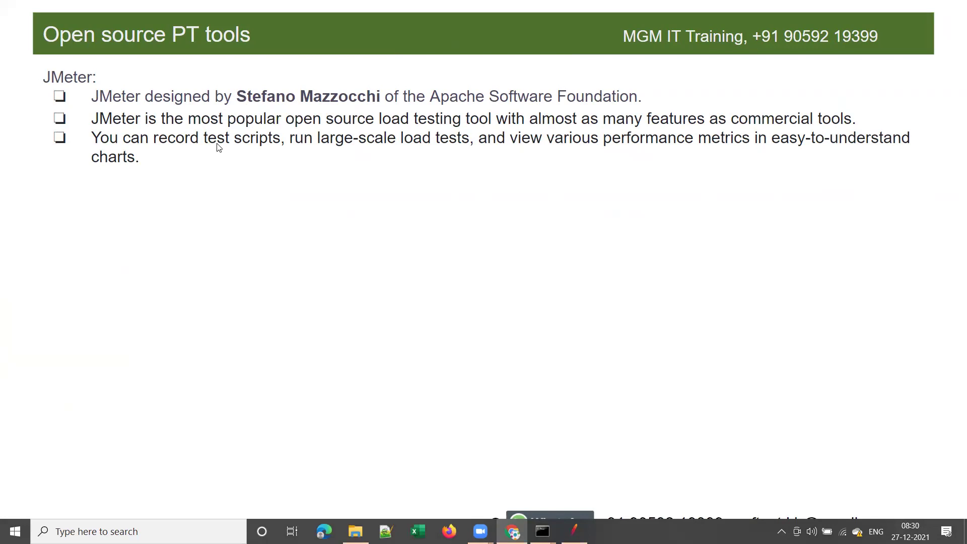
key(Right)
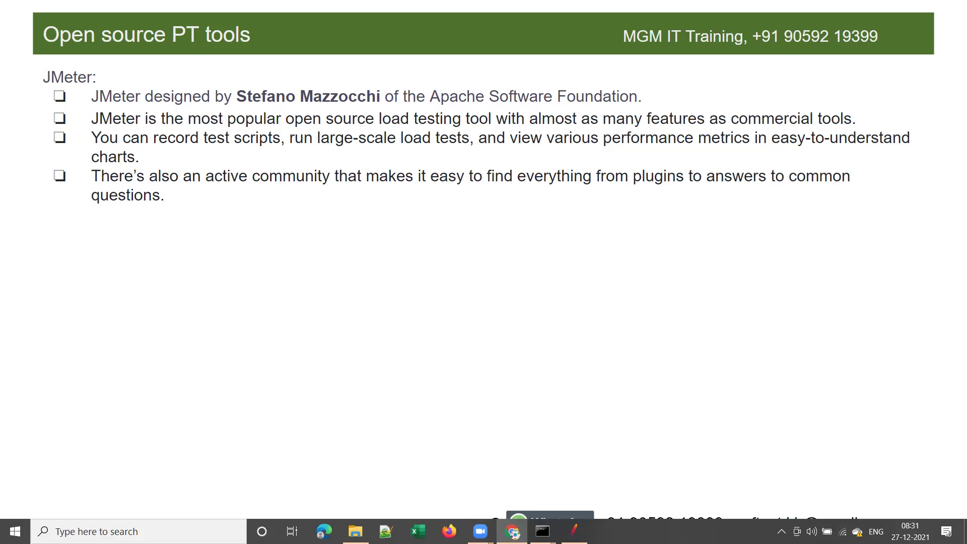
- Reveal the Locust, Grinder and Gatling sections of the "Open source PT tools" slide one bullet at a time
key(Right)
key(Right)
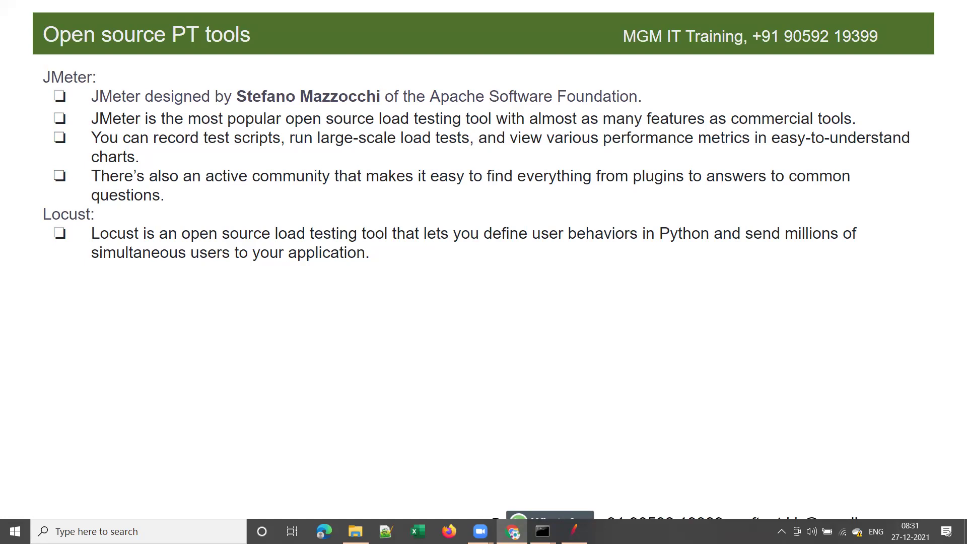
key(Right)
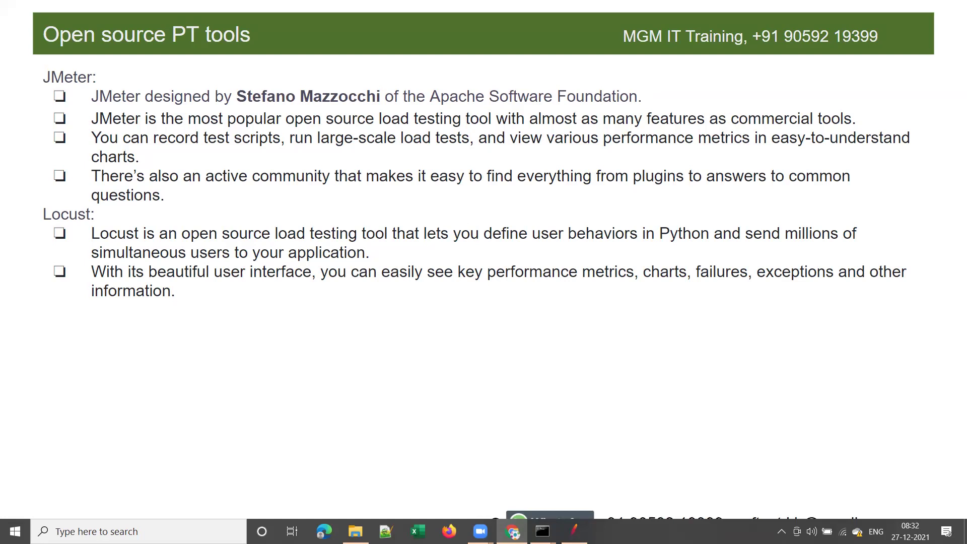
key(Right)
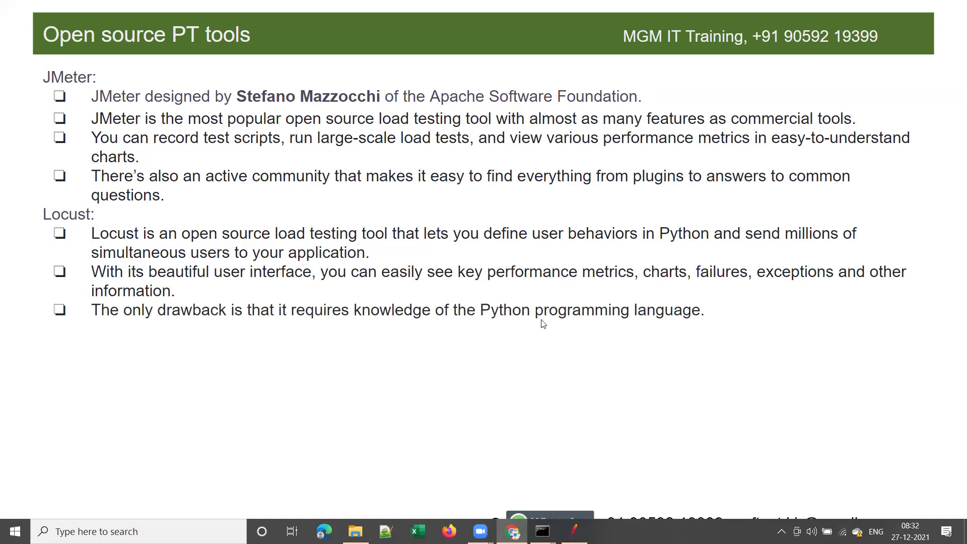
key(Right)
key(Right)
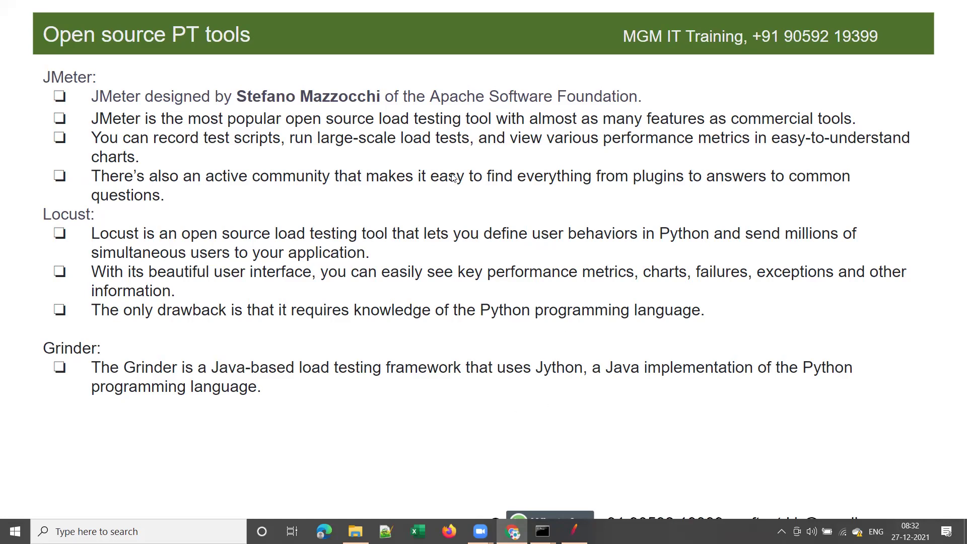
key(Right)
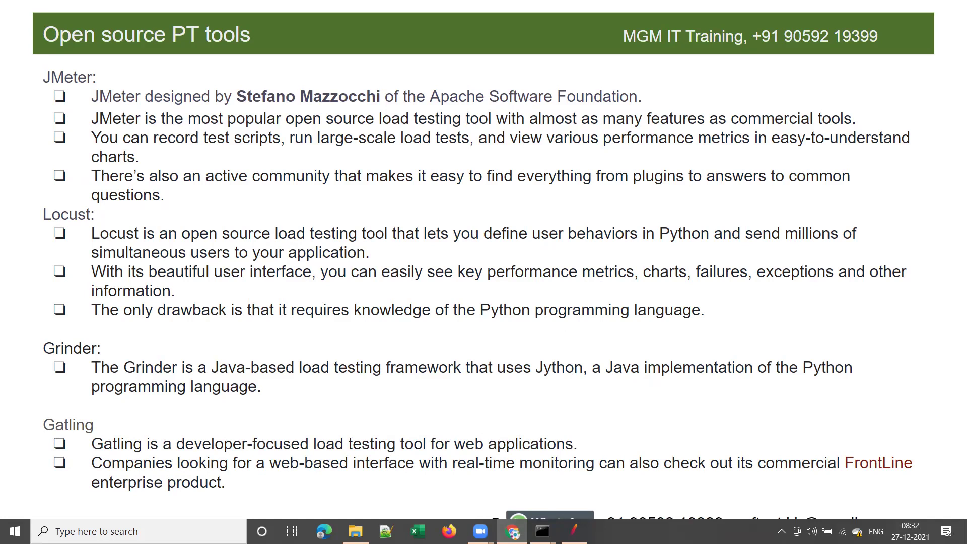
- Advance to the "Intro to JMeter" slide and reveal its bullets through the "Platform Independent" point
key(Right)
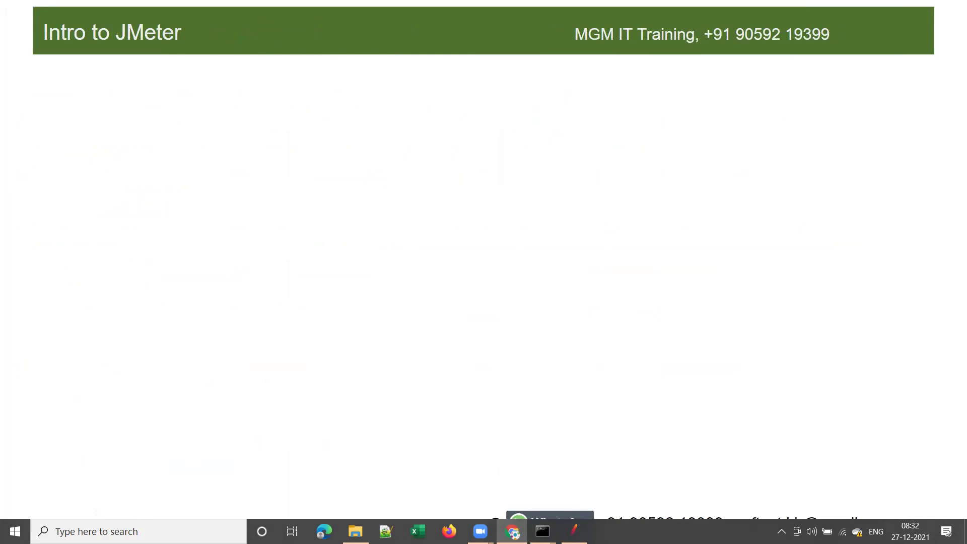
key(Right)
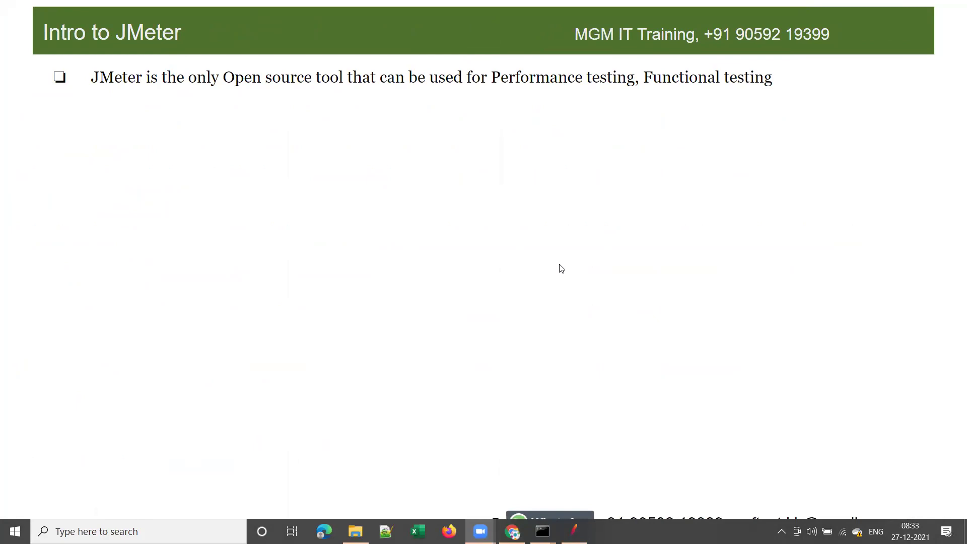
click(561, 268)
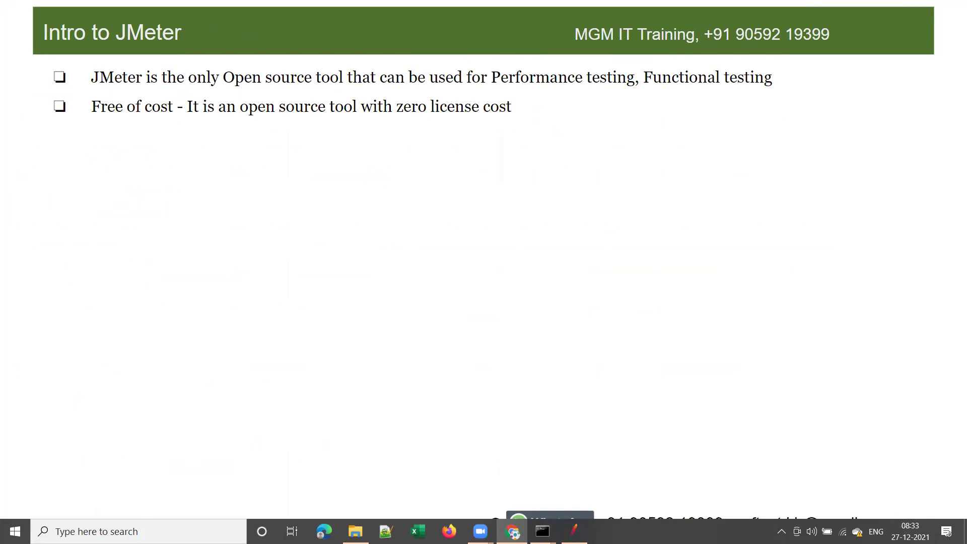
key(Right)
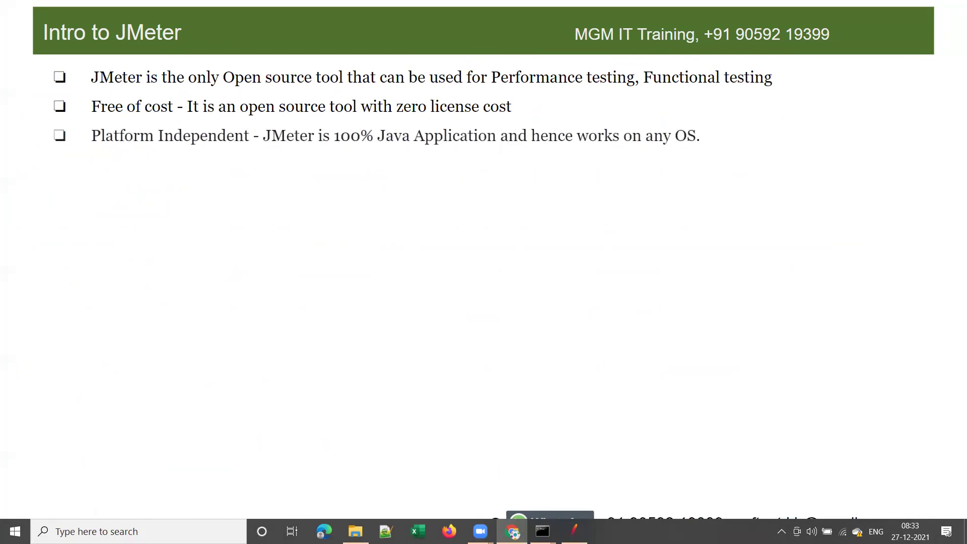